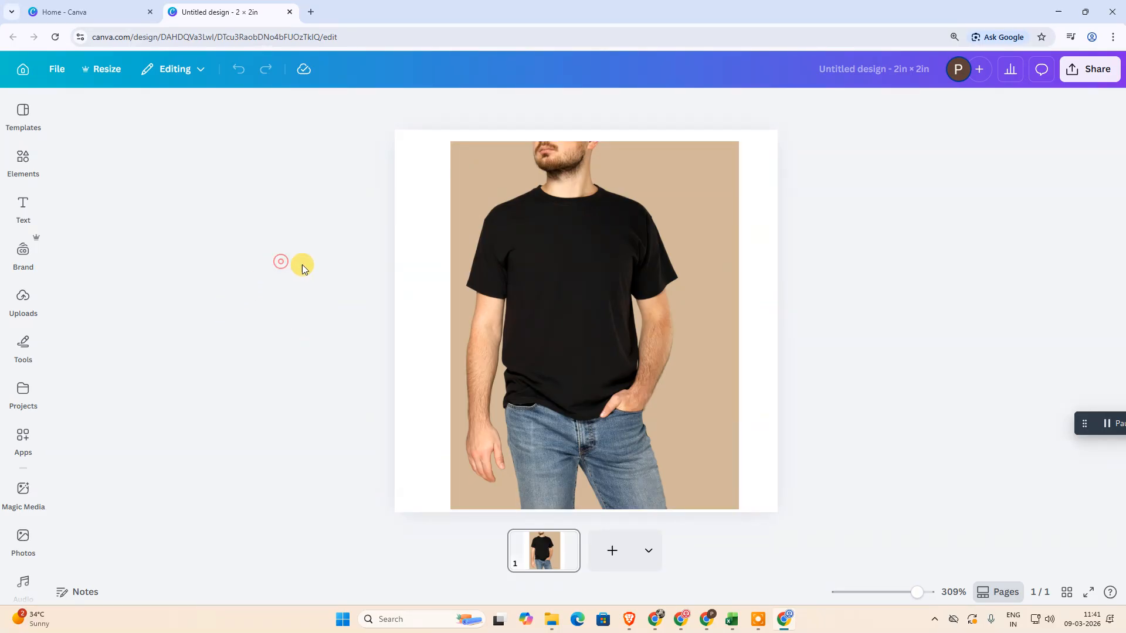
Enlarge the T-shirt photo slightly towards the page's top edge and nudge it into position.
left_click(667, 257)
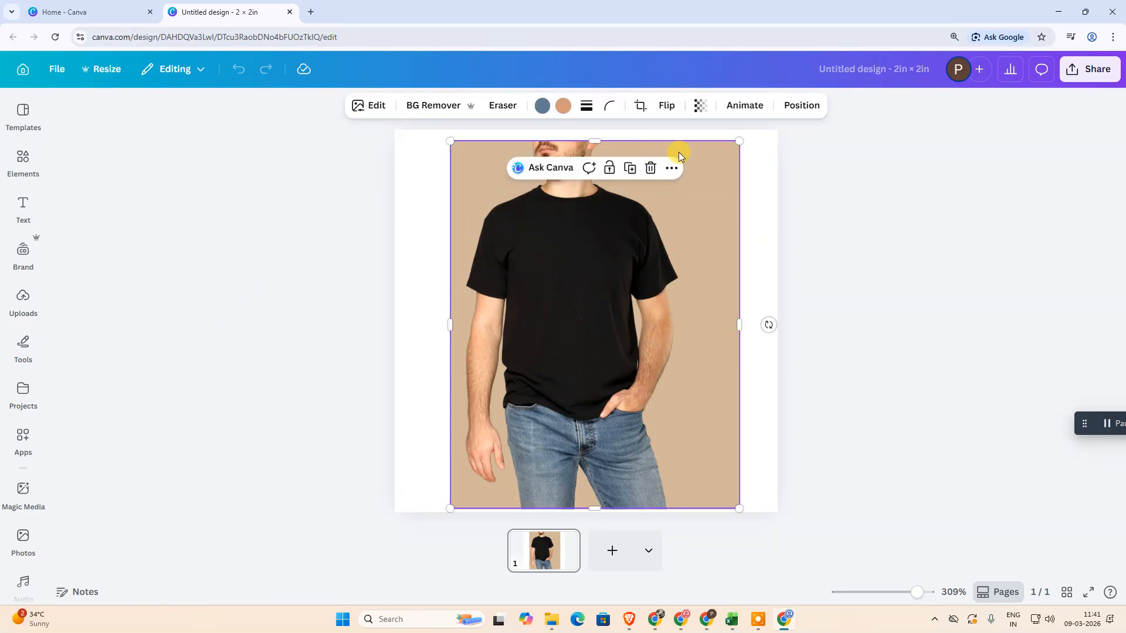
left_click_drag(738, 140, 743, 127)
left_click_drag(618, 322, 626, 329)
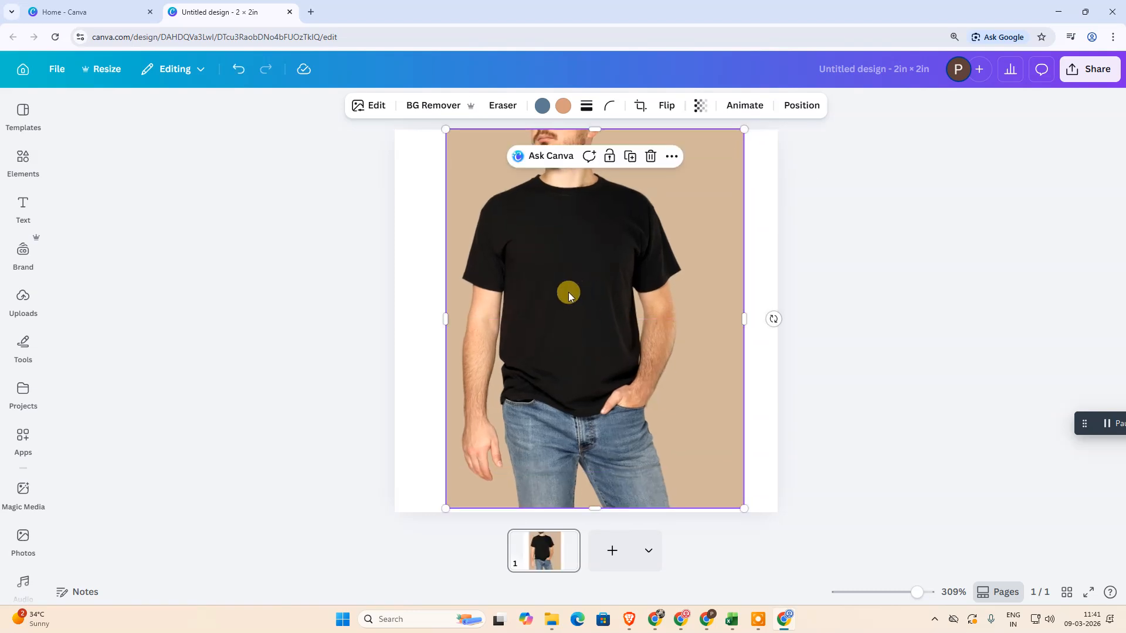
left_click(1018, 203)
left_click(519, 283)
left_click_drag(703, 248, 703, 248)
Enlarge the T-shirt photo until it spans the full height of the page.
left_click(880, 212)
left_click(591, 257)
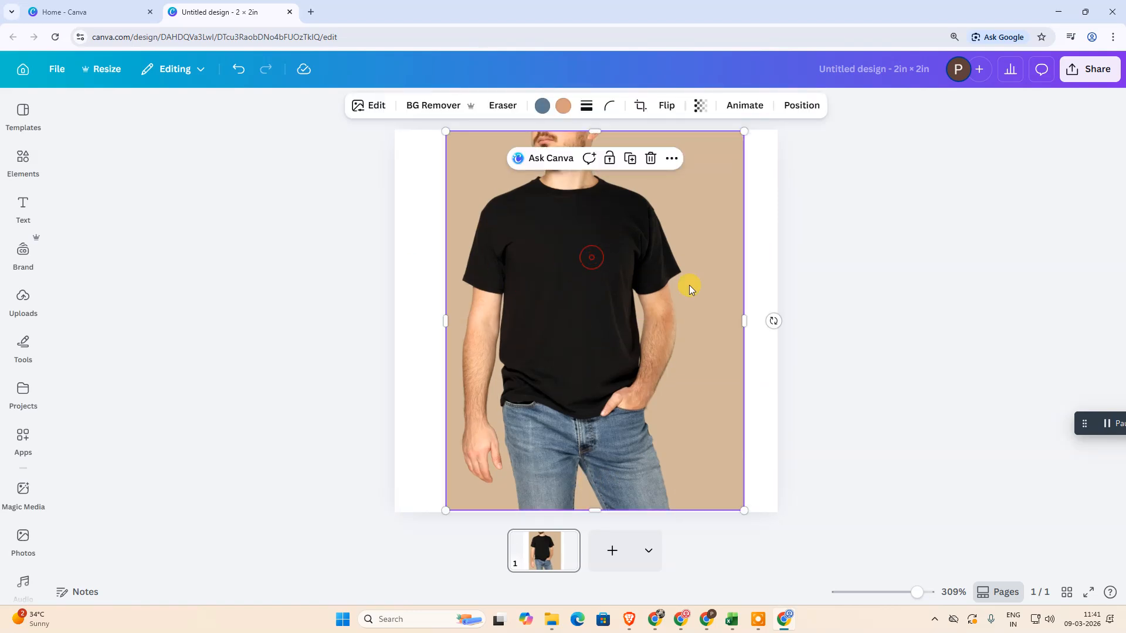
left_click_drag(743, 510, 744, 512)
left_click(903, 259)
left_click(576, 244)
left_click_drag(443, 129, 440, 128)
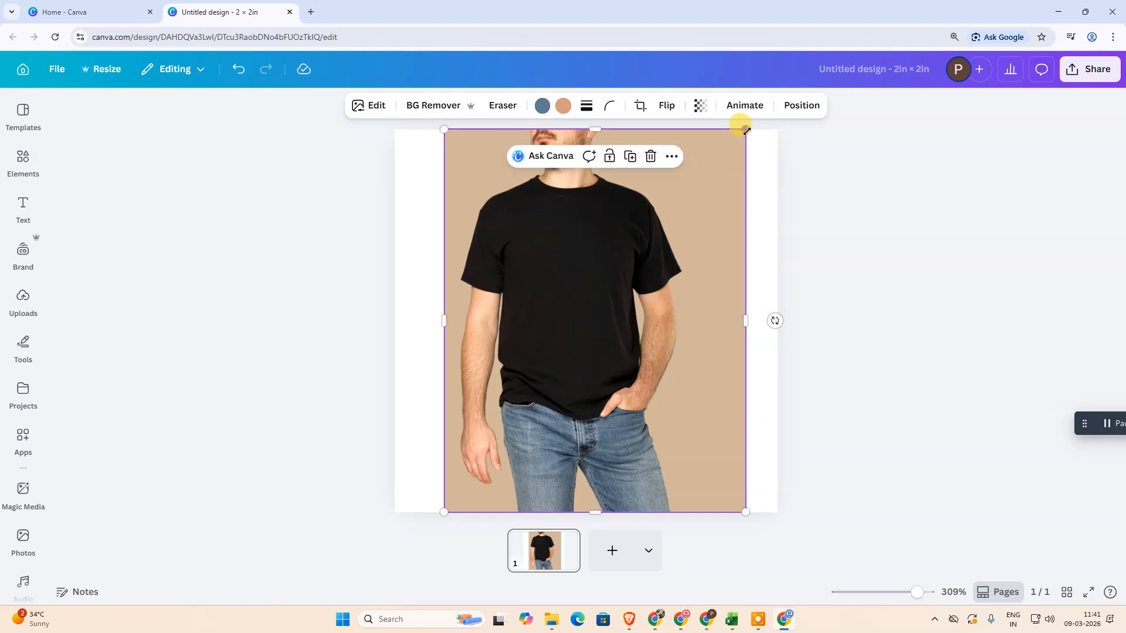
mouse_move(745, 130)
left_mouse_down()
mouse_move(736, 124)
mouse_move(746, 129)
left_mouse_up()
left_click(297, 305)
left_click(995, 327)
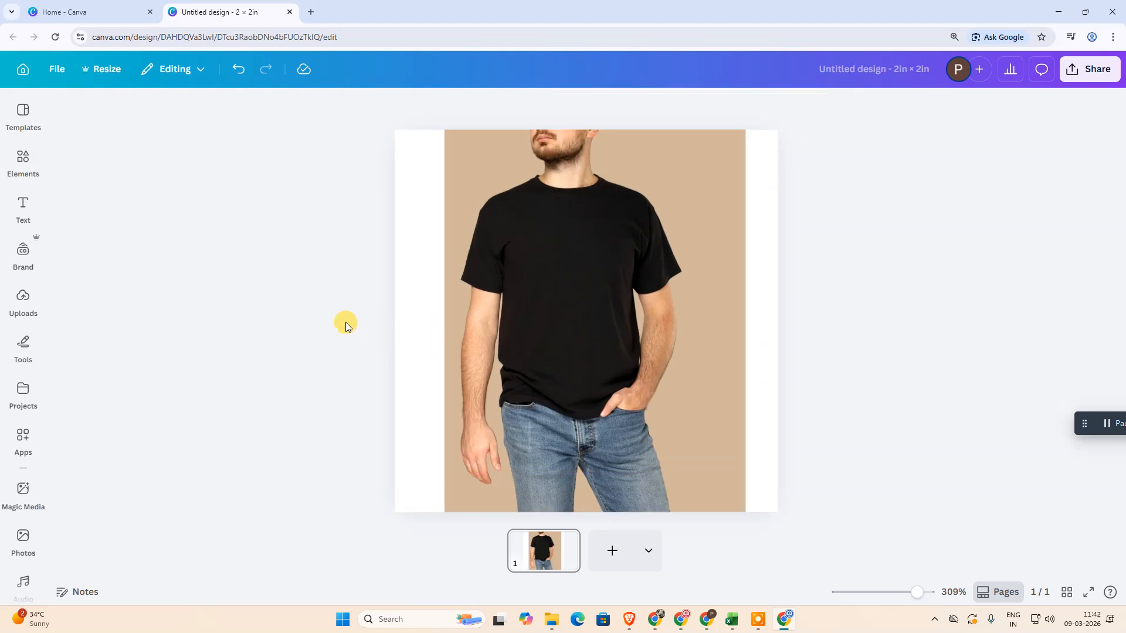
left_click(610, 273)
left_click(282, 256)
Try replacing the photo's peach skin-tone color with the black from its photo colors.
left_click(590, 336)
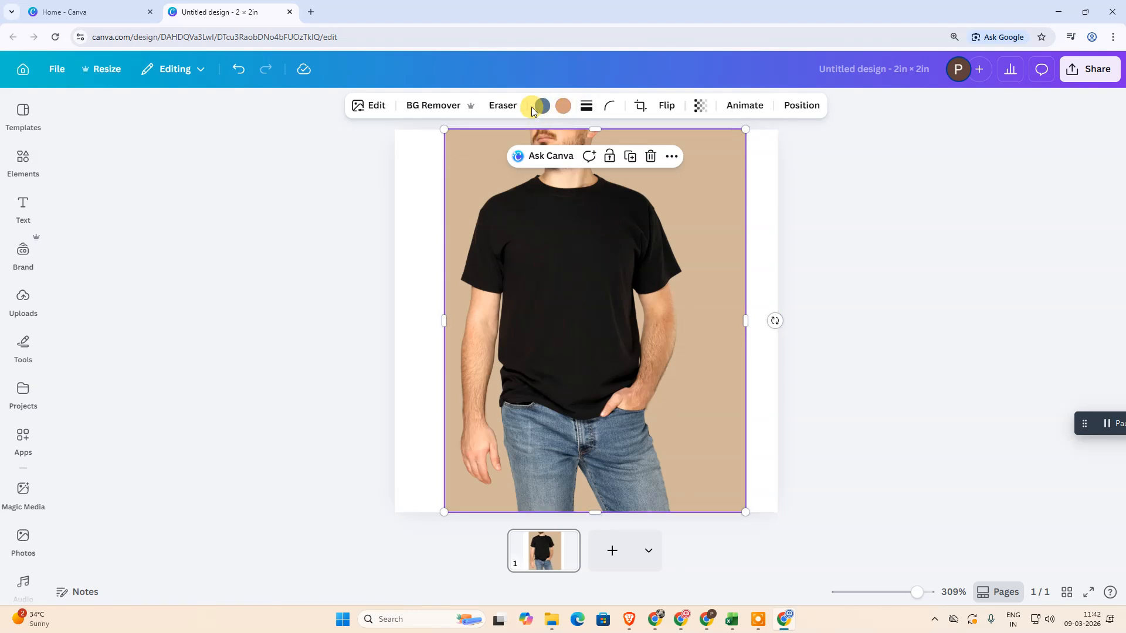
left_click(564, 106)
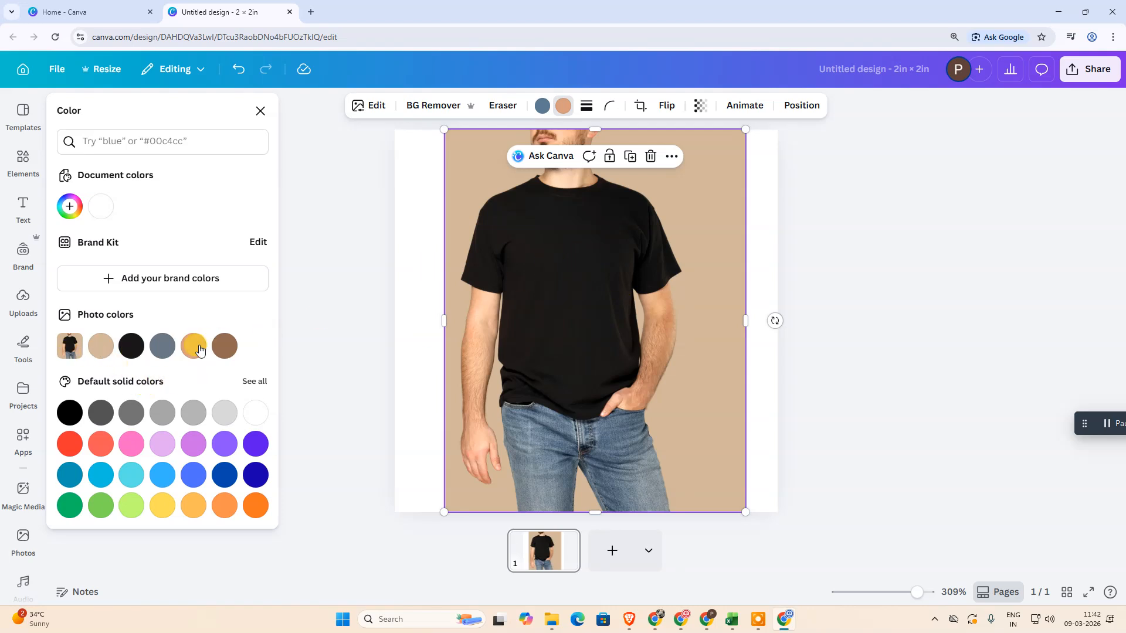
left_click(130, 351)
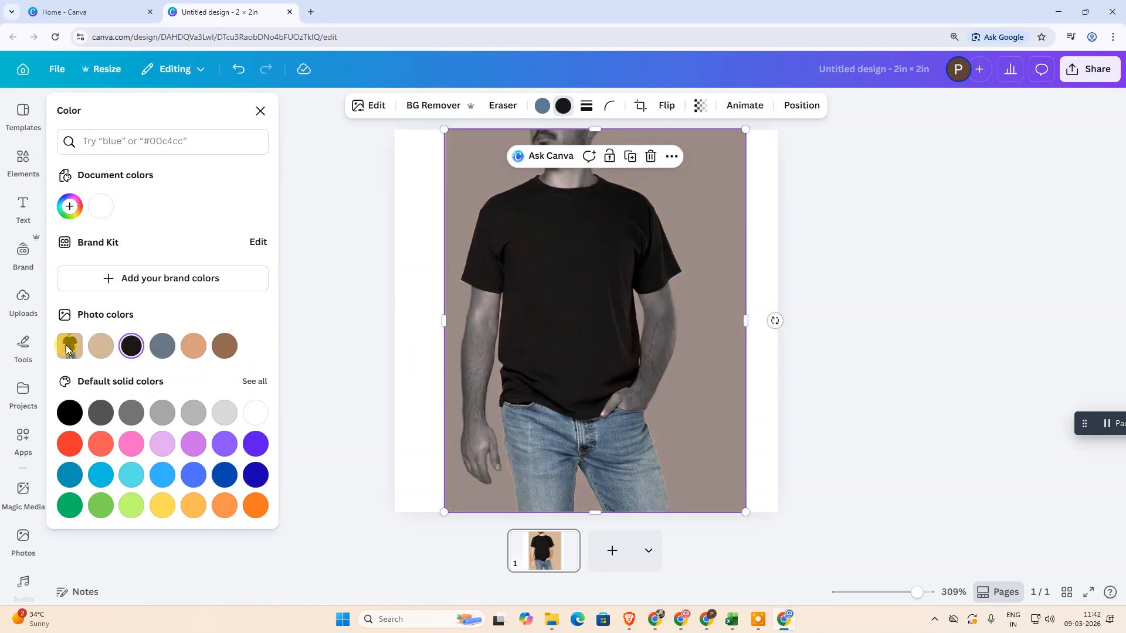
Try several default solid colors in place of the skin tone, including grey, pink, turquoise and blue, ending with magenta #cb6ce6.
left_click(564, 109)
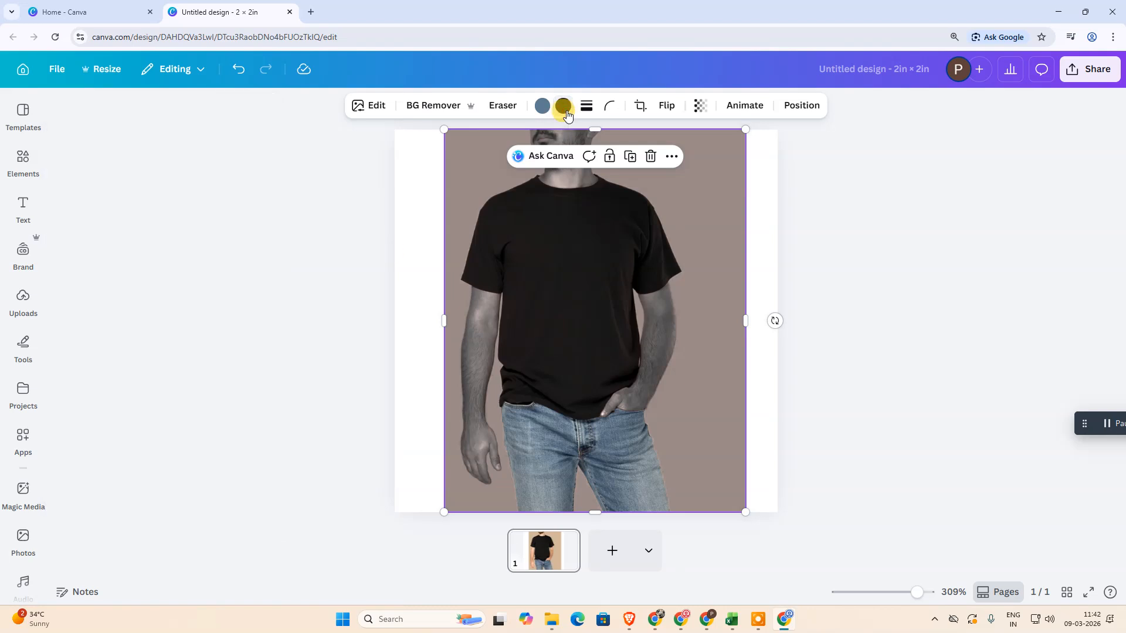
left_click(564, 108)
left_click(193, 412)
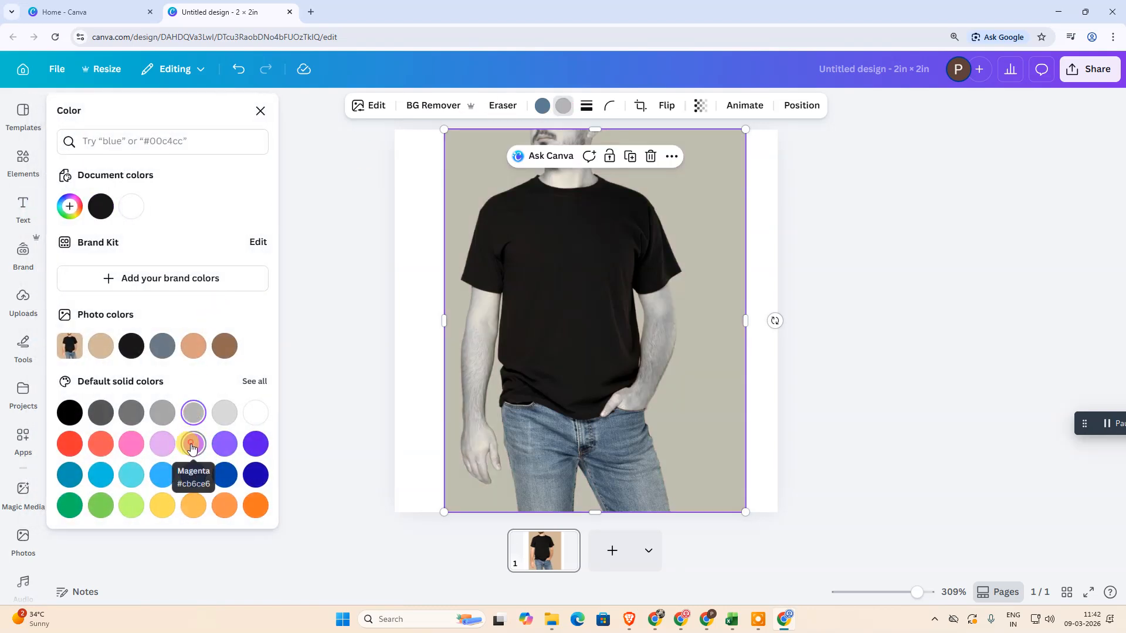
left_click(156, 449)
left_click(132, 449)
left_click(131, 473)
left_click(224, 476)
left_click(193, 475)
left_click(194, 445)
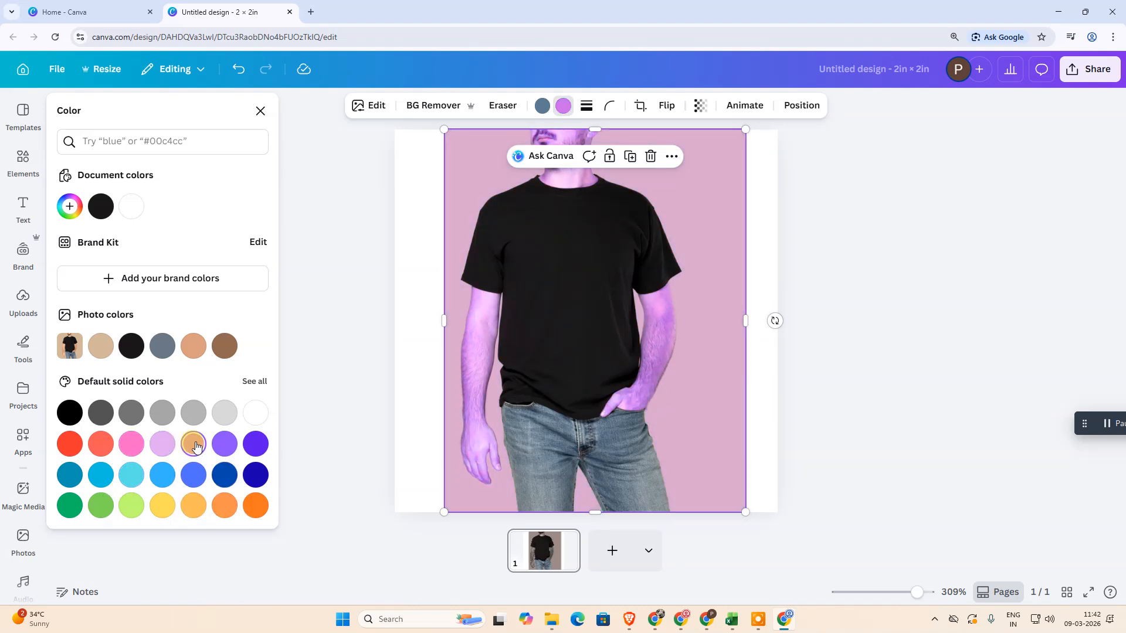
Try the photo's own beige, brown and black as replacements for the skin-tone color.
left_click(100, 346)
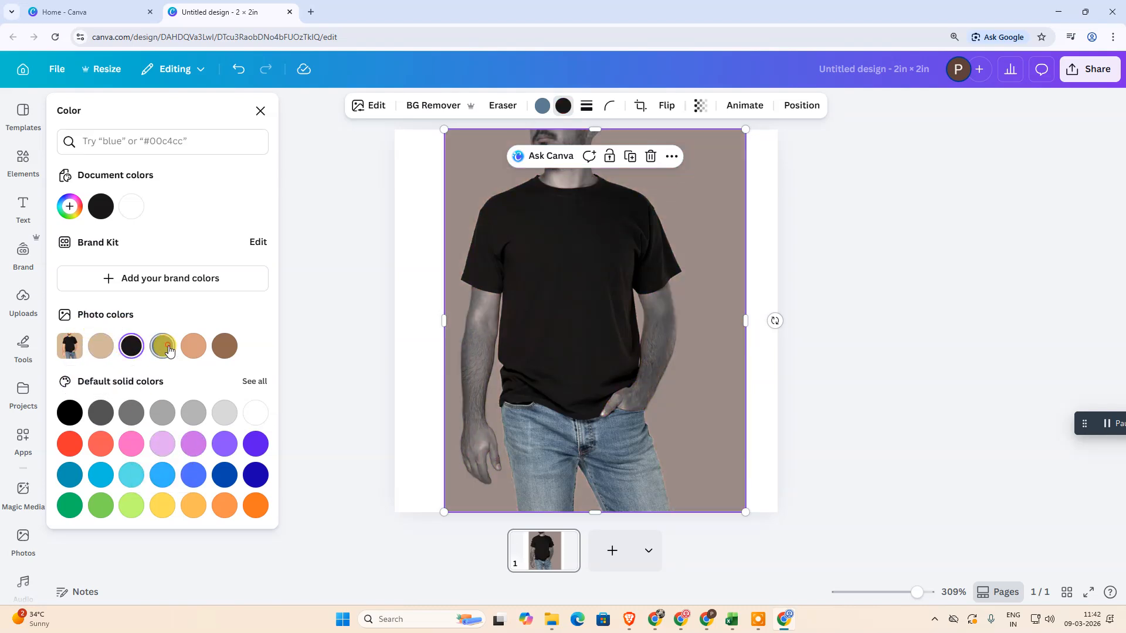
left_click(225, 346)
left_click(142, 348)
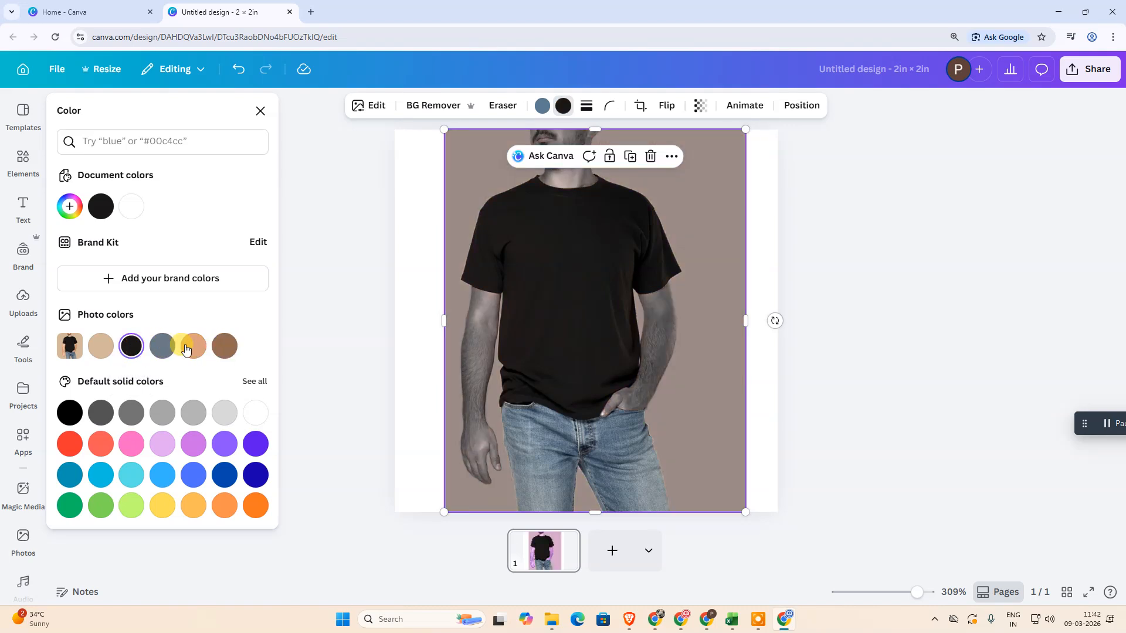
Try white, pink and turquoise as replacements for the photo's skin-tone color.
left_click(563, 108)
left_click(563, 108)
left_click(100, 207)
left_click(131, 207)
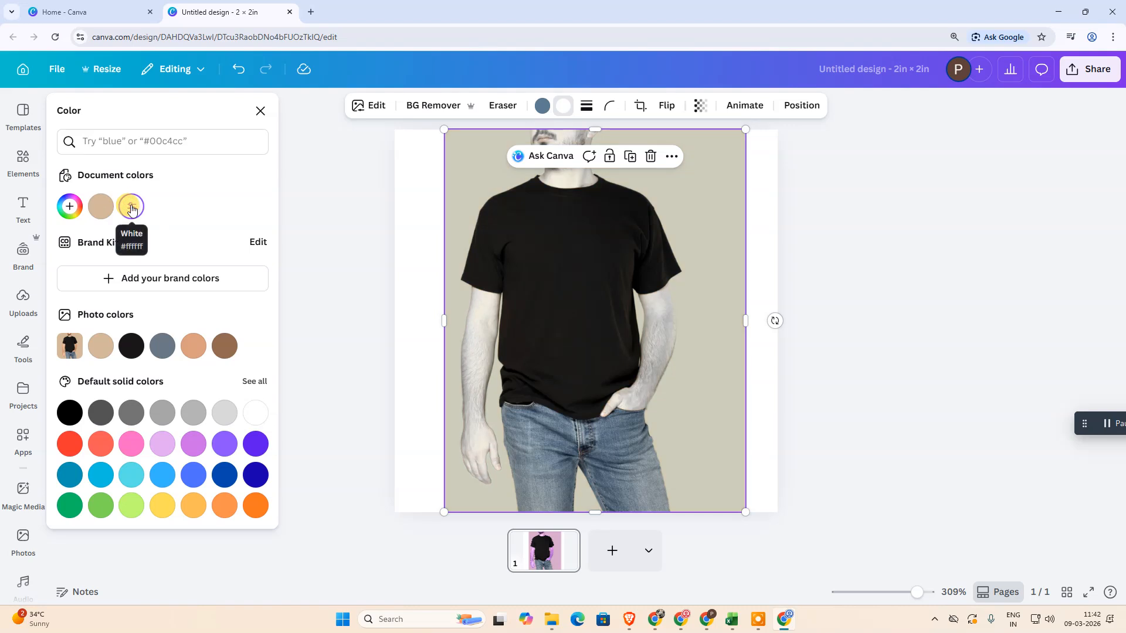
left_click(130, 451)
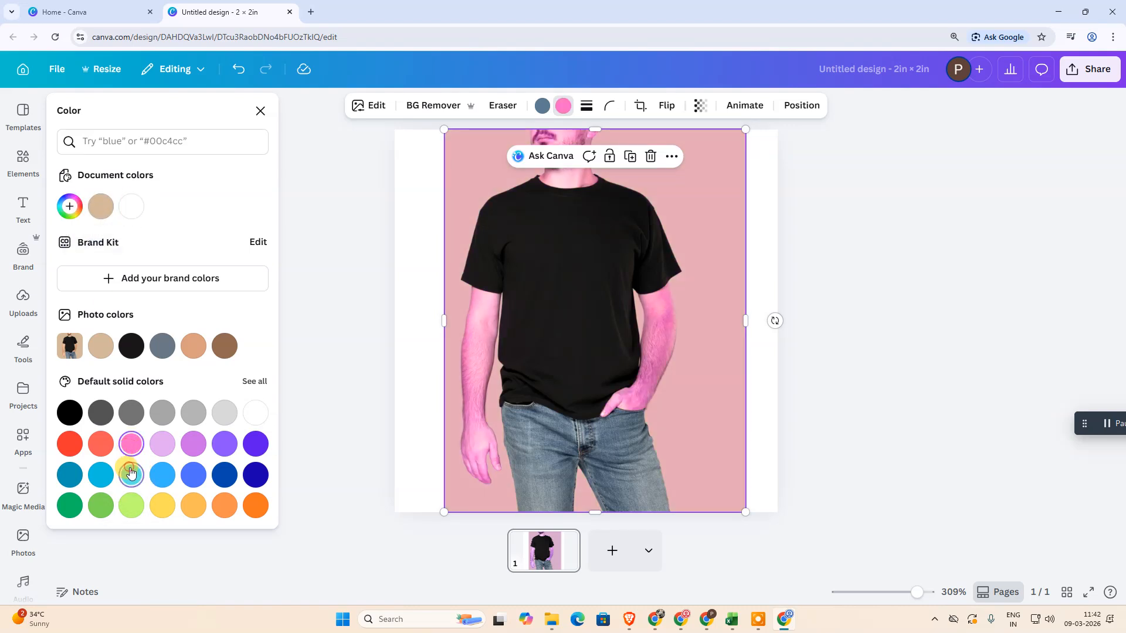
left_click(131, 475)
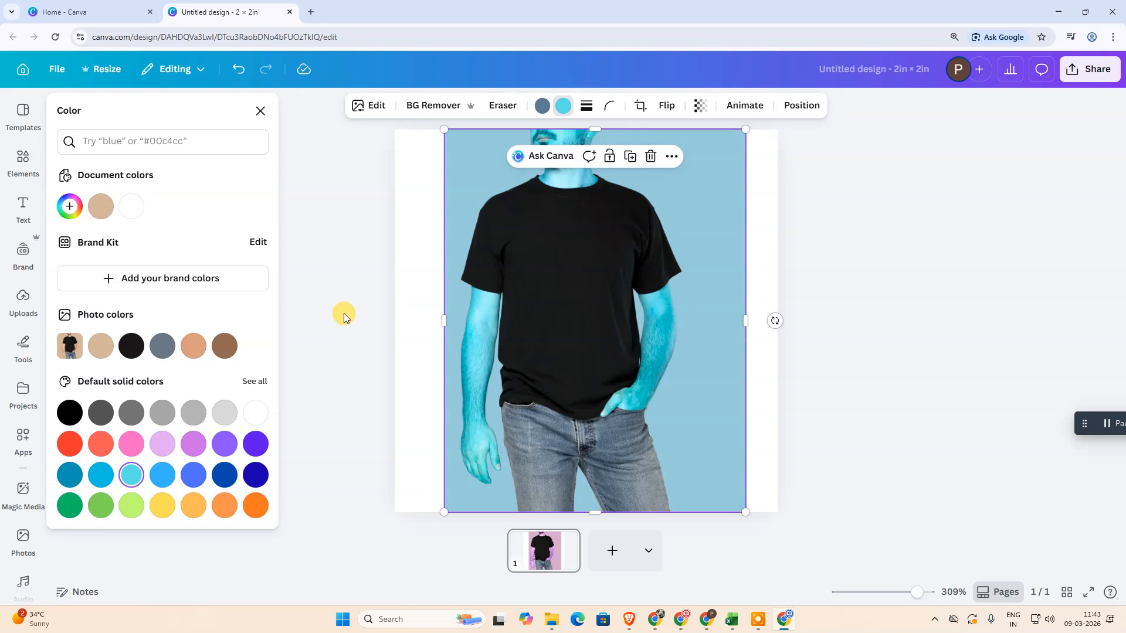
Undo all the recoloring and resizing of the T-shirt photo and close the color options.
key("ctrl+z")
key("ctrl+z")
key("ctrl+z")
key("ctrl+z")
key("ctrl+z")
key("ctrl+z")
key("ctrl+z")
key("ctrl+z")
key("ctrl+z")
key("ctrl+z")
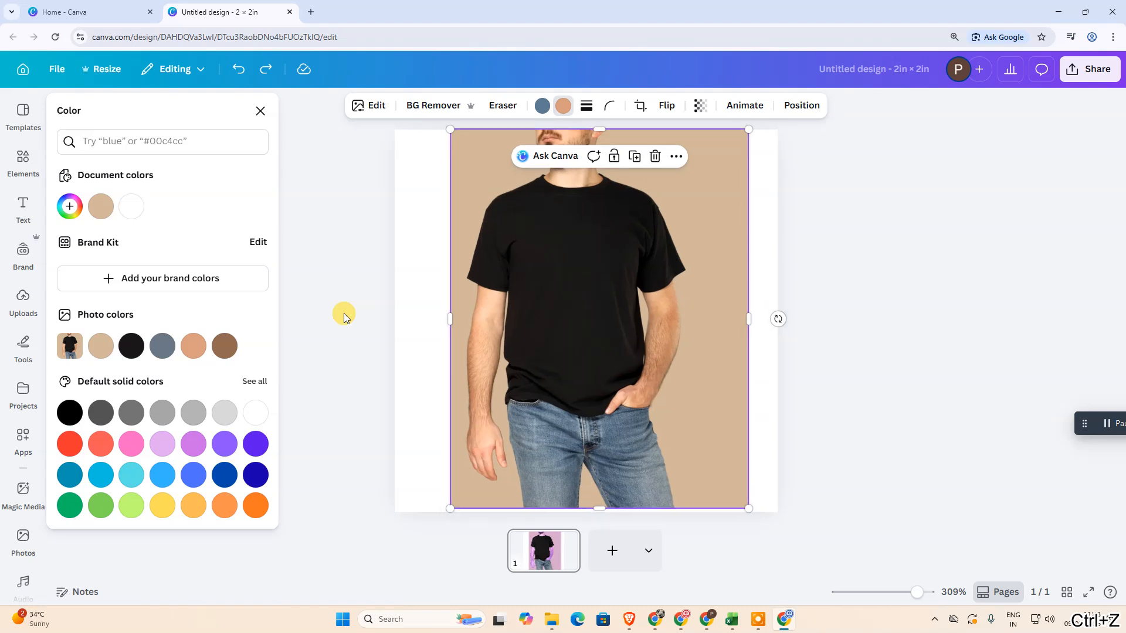
left_click(260, 111)
key("ctrl+z")
Center the T-shirt photo vertically on the page and open Magic Edit for it.
left_click_drag(607, 305, 613, 301)
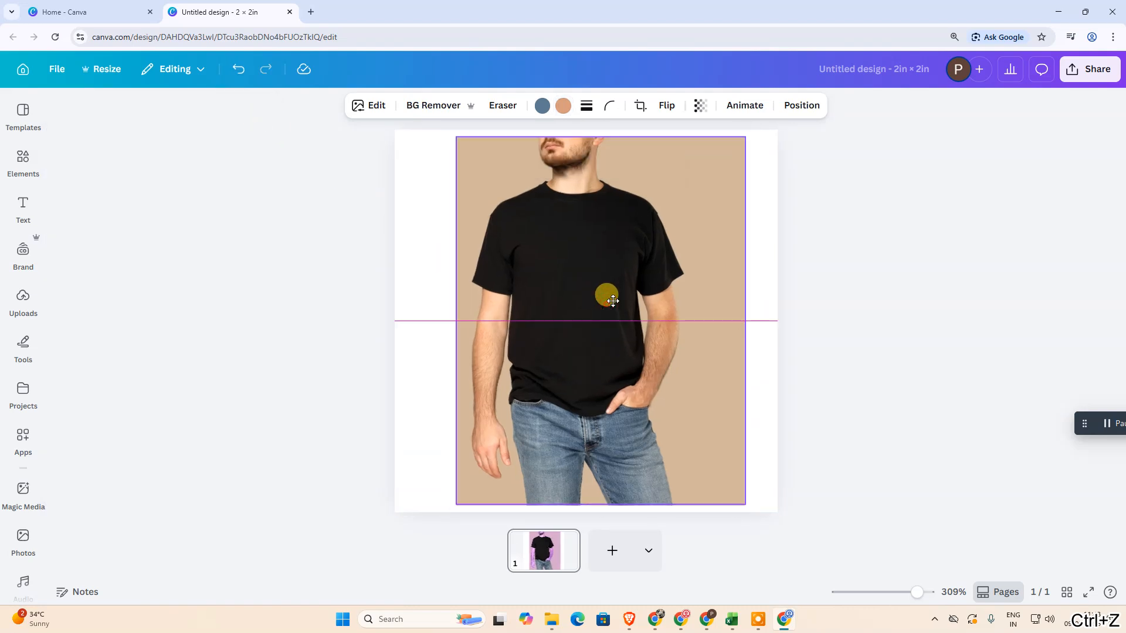
left_click(356, 103)
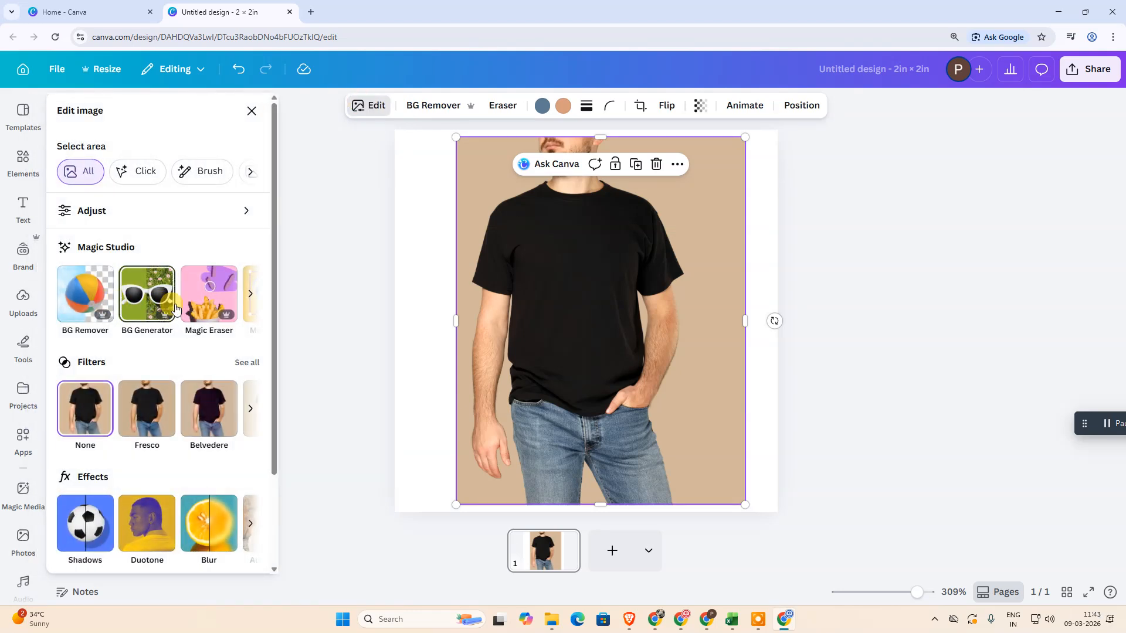
left_click(249, 293)
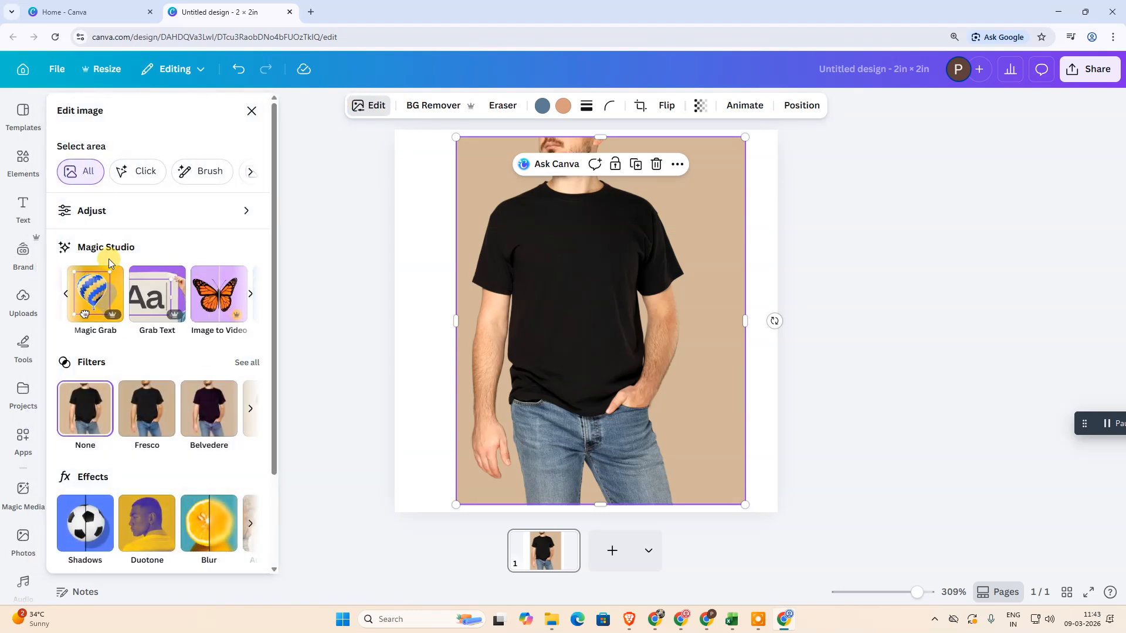
left_click(247, 295)
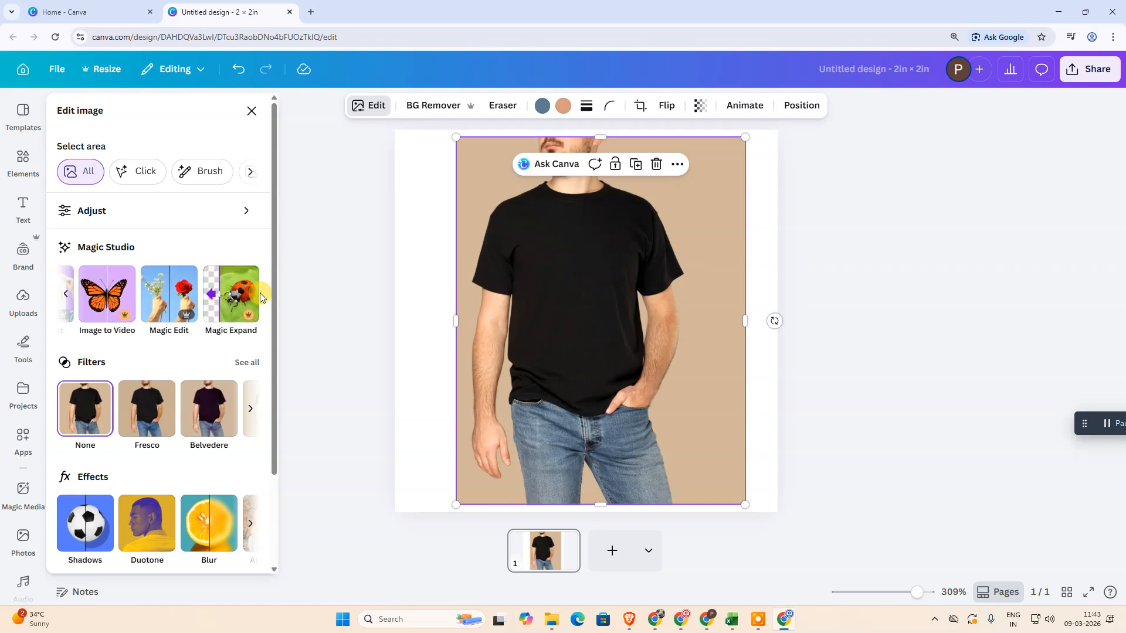
left_click(175, 294)
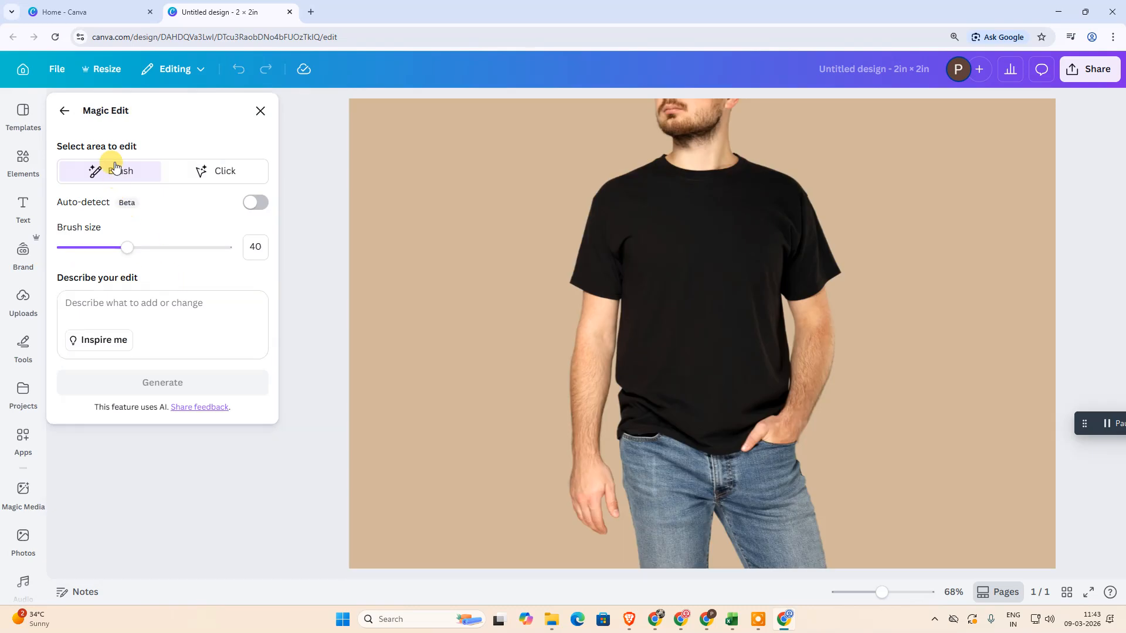
Set the Magic Edit brush size to 34 and brush over the whole black T-shirt, including the sleeves.
mouse_move(128, 251)
left_mouse_down()
mouse_move(88, 249)
mouse_move(188, 248)
mouse_move(101, 256)
mouse_move(181, 250)
mouse_move(102, 258)
mouse_move(119, 262)
left_mouse_up()
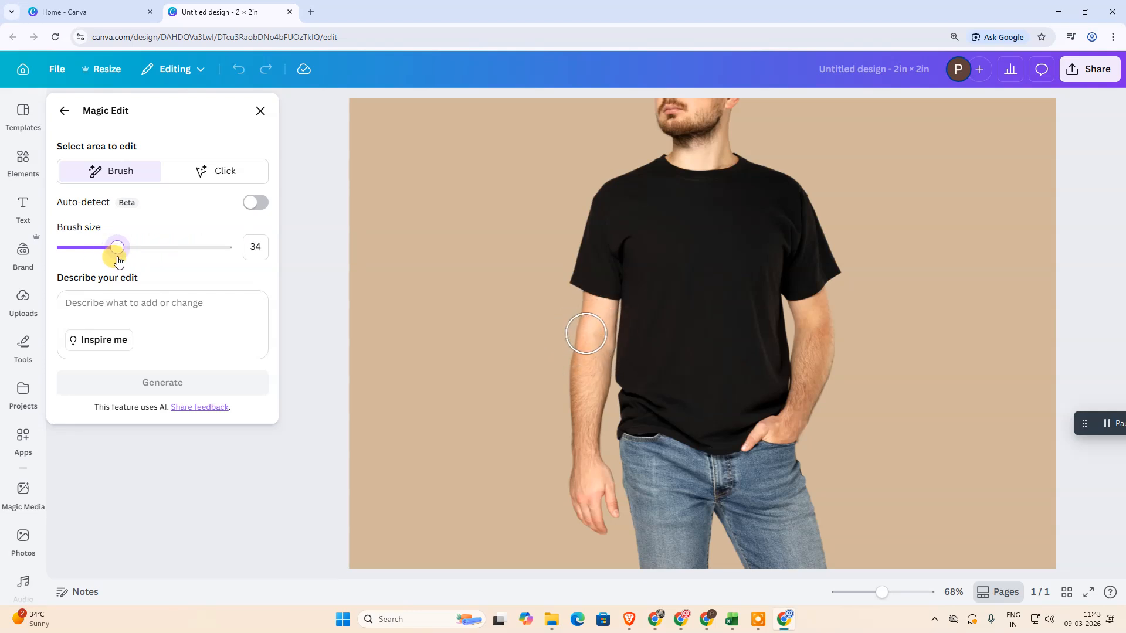
mouse_move(658, 174)
left_mouse_down()
mouse_move(606, 206)
mouse_move(585, 262)
mouse_move(614, 280)
mouse_move(627, 274)
mouse_move(628, 235)
mouse_move(649, 249)
mouse_move(630, 424)
mouse_move(728, 435)
mouse_move(772, 376)
mouse_move(761, 279)
mouse_move(709, 404)
mouse_move(651, 347)
mouse_move(678, 329)
mouse_move(726, 351)
mouse_move(720, 380)
mouse_move(713, 346)
mouse_move(737, 307)
mouse_move(699, 289)
mouse_move(677, 190)
mouse_move(660, 249)
mouse_move(685, 308)
mouse_move(705, 234)
mouse_move(691, 191)
mouse_move(671, 183)
mouse_move(714, 187)
mouse_move(745, 173)
mouse_move(797, 202)
mouse_move(824, 258)
mouse_move(785, 287)
mouse_move(806, 279)
mouse_move(742, 240)
mouse_move(730, 210)
mouse_move(782, 231)
mouse_move(733, 267)
mouse_move(672, 260)
mouse_move(697, 265)
left_mouse_up()
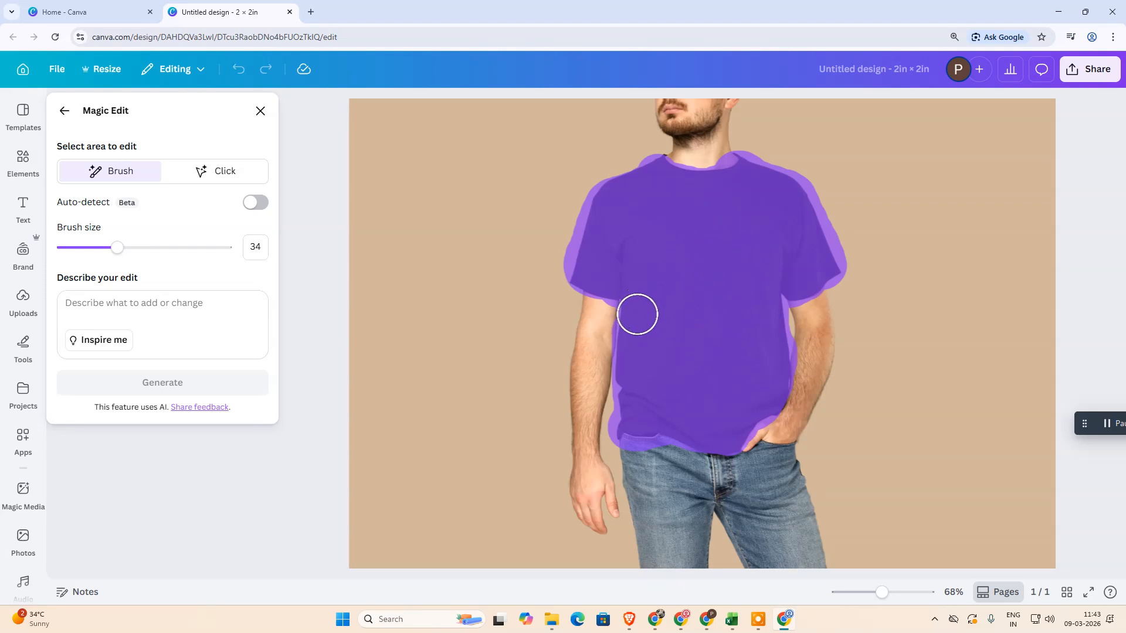
left_click_drag(675, 353, 675, 314)
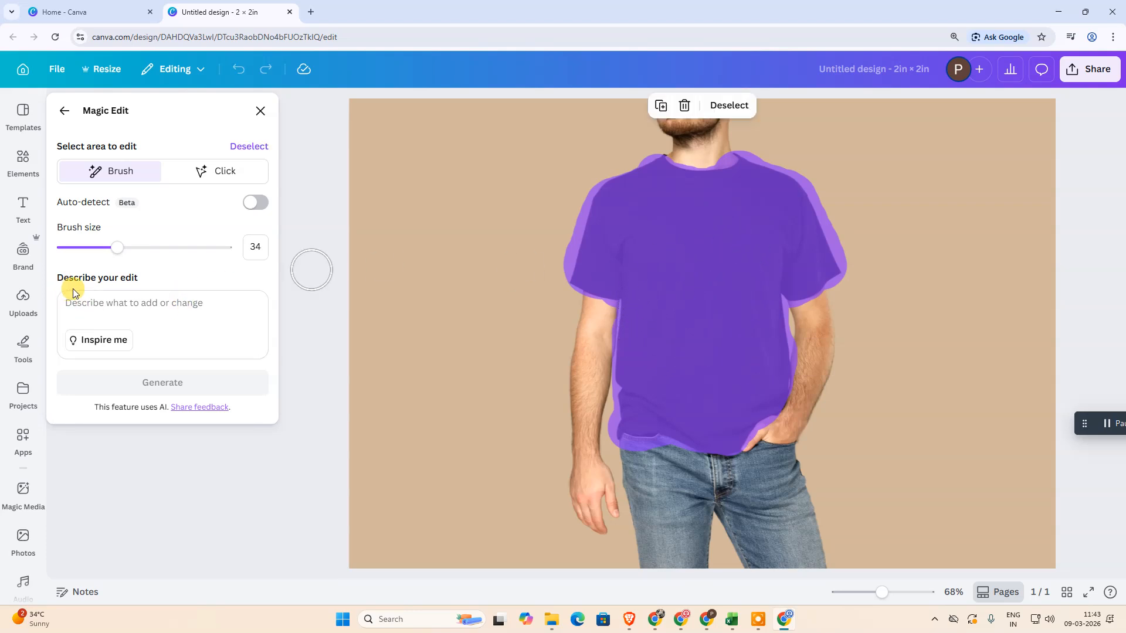
Describe the edit as "change color of this t-shirt to red", correcting the spelling of t-shirt, and generate the results.
left_click(125, 307)
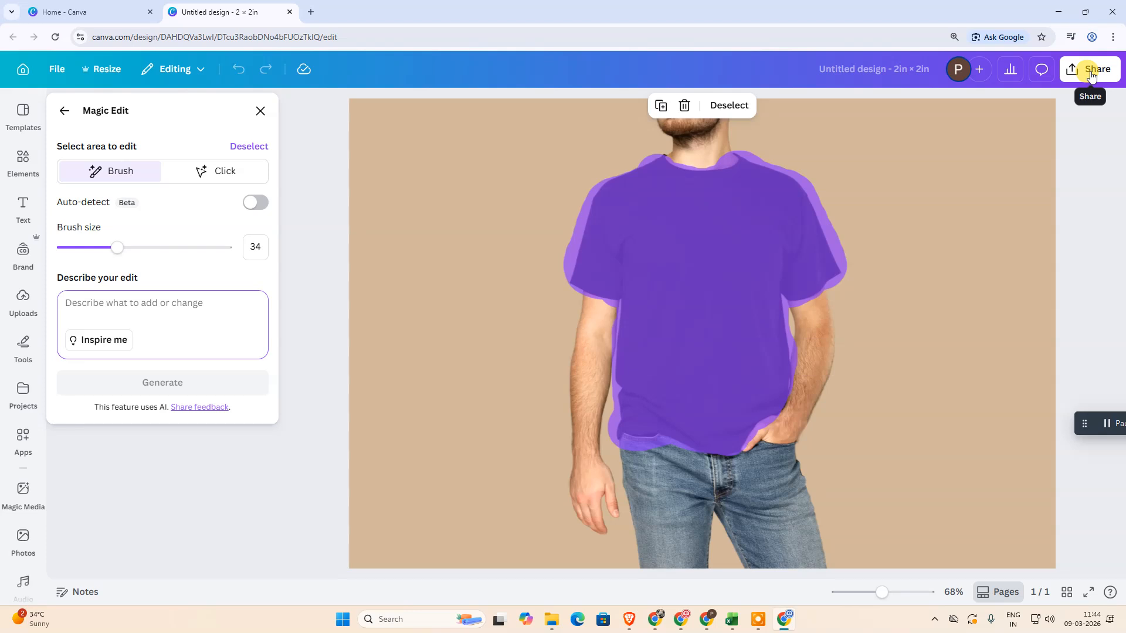
type("cha")
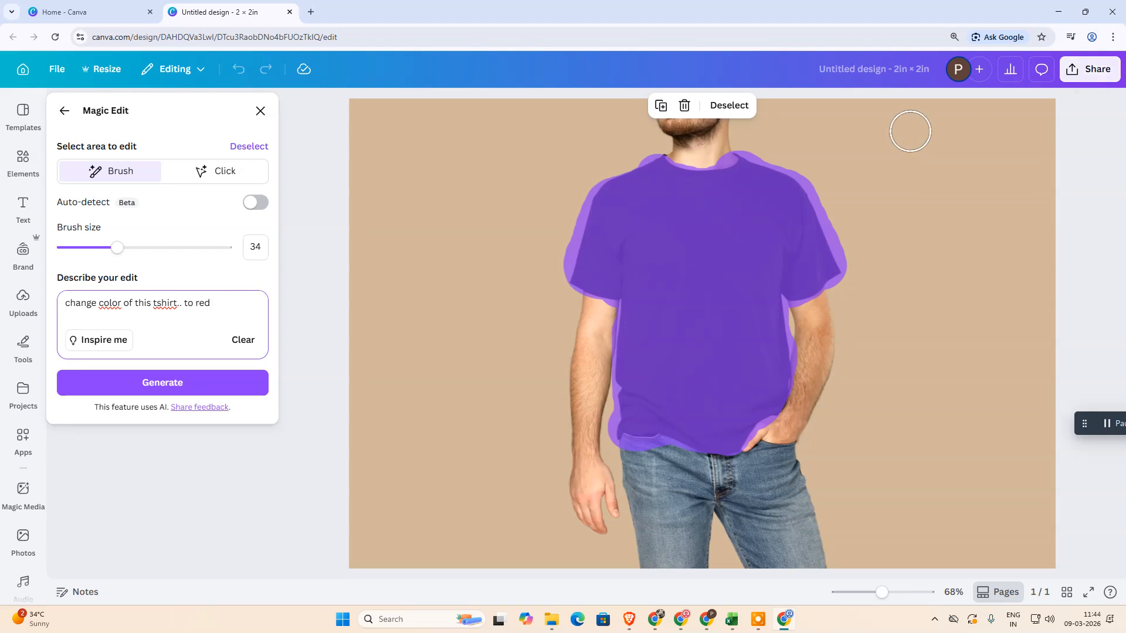
right_click(154, 304)
left_click(178, 321)
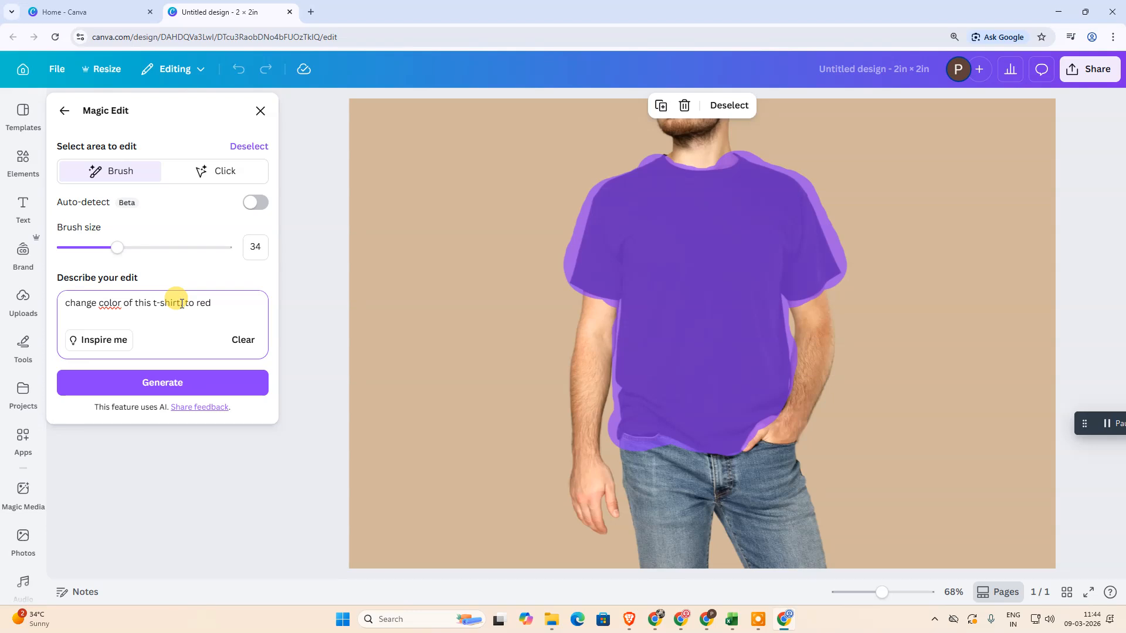
left_click(182, 303)
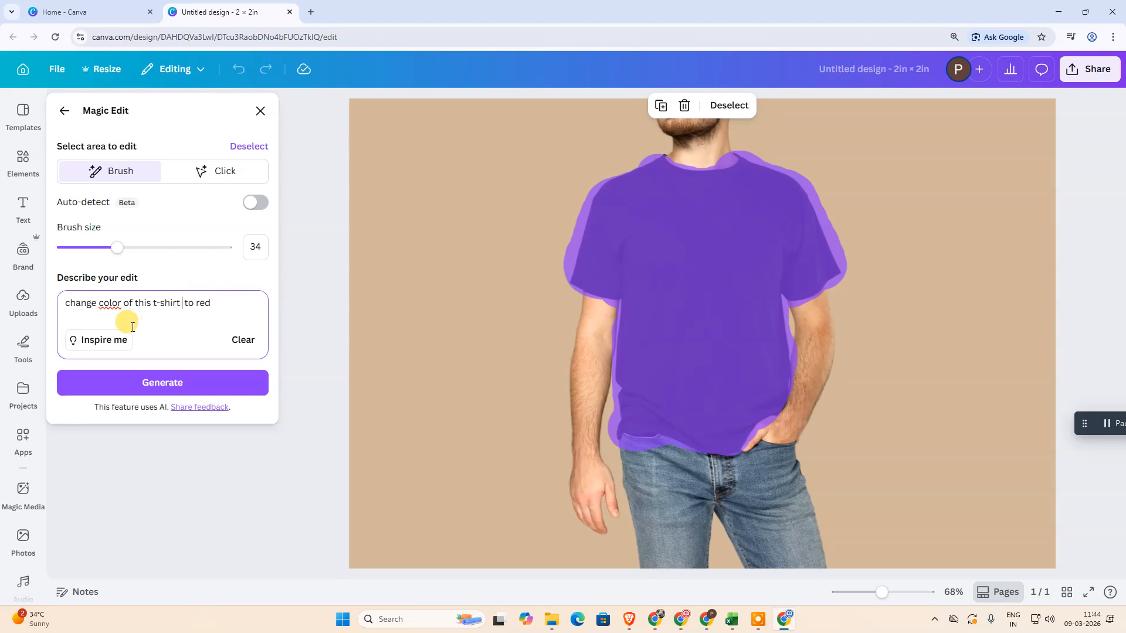
left_click(151, 387)
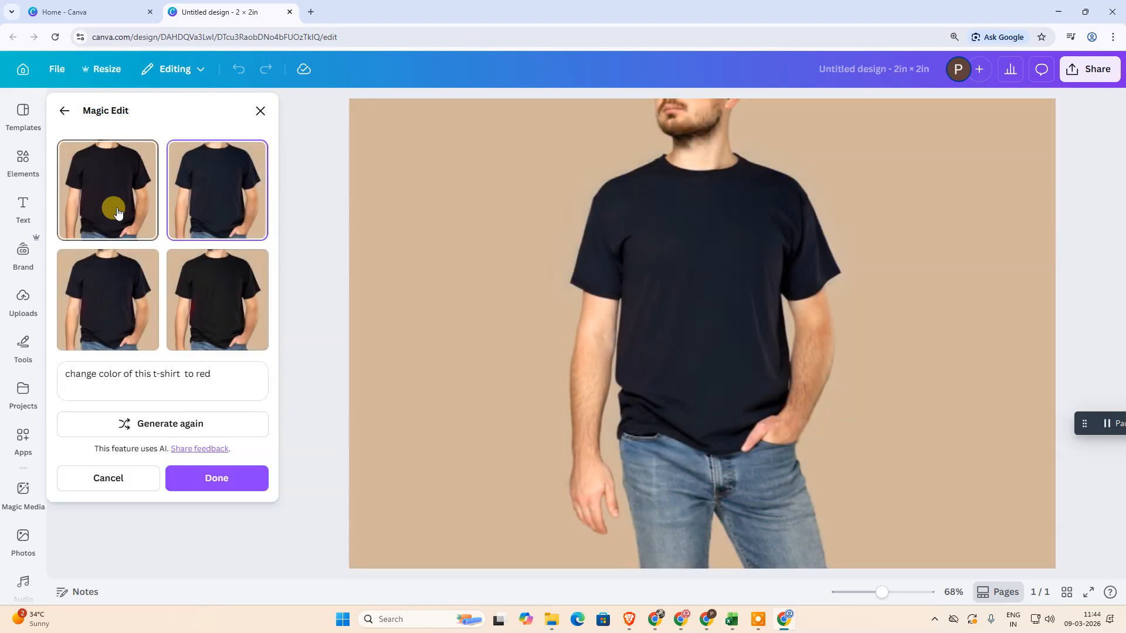
Preview the generated T-shirt variations one after another to compare their colors.
left_click(114, 202)
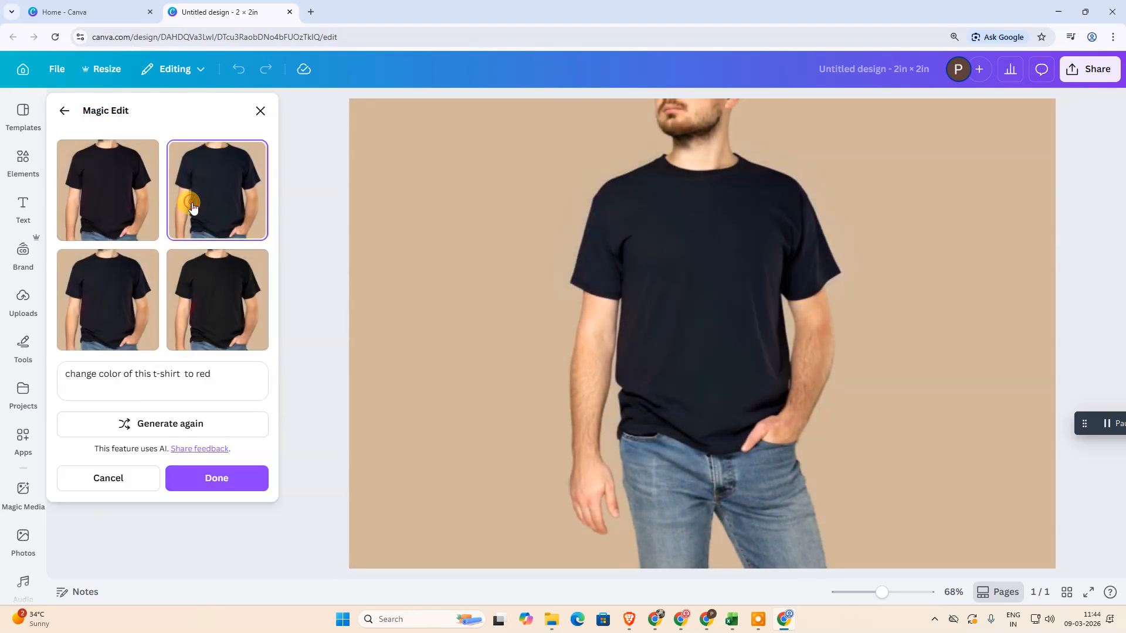
left_click(135, 315)
left_click(232, 319)
Extend the prompt to "change color of this t-shirt to red color.. i want red color on this" and generate again.
left_click(177, 385)
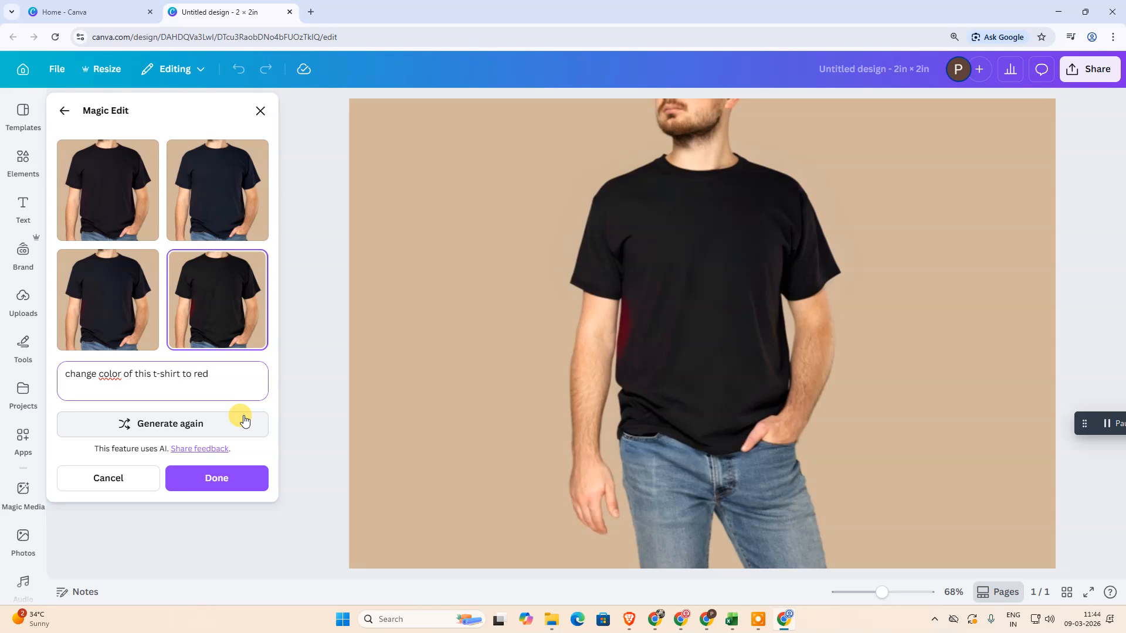
type("ant red color on this")
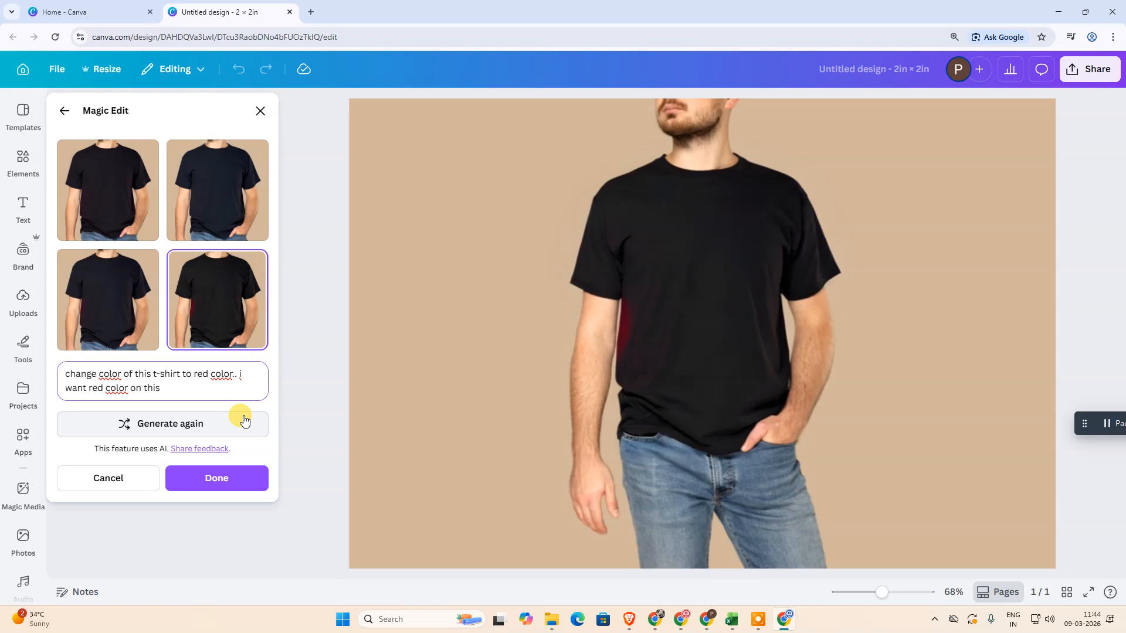
key("BackSpace")
key("BackSpace")
left_click(188, 430)
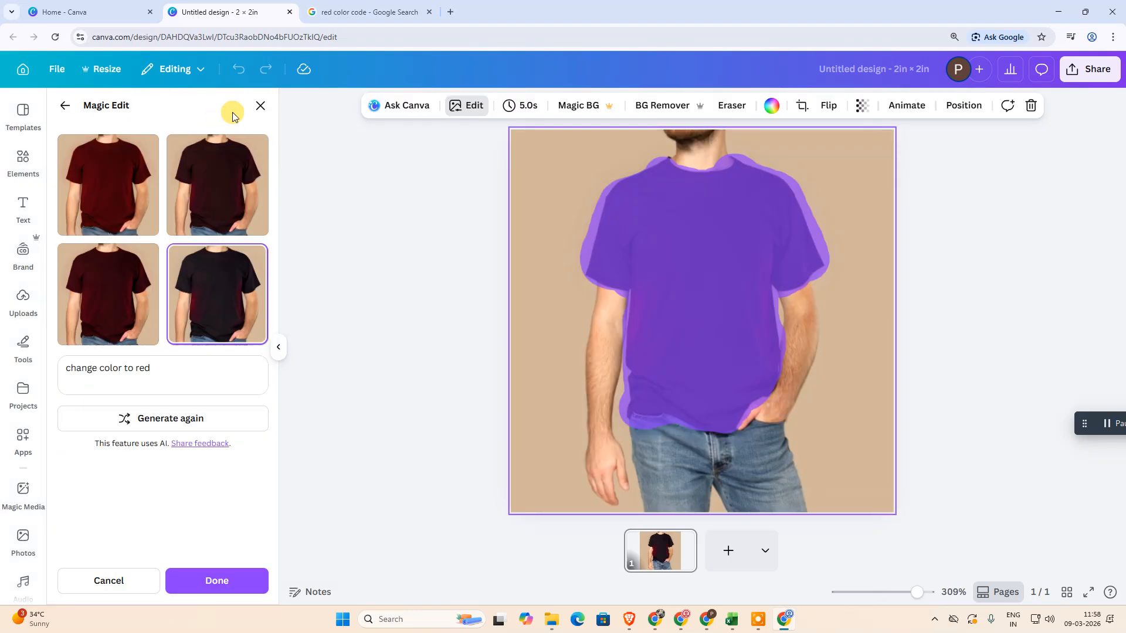
left_click(153, 368)
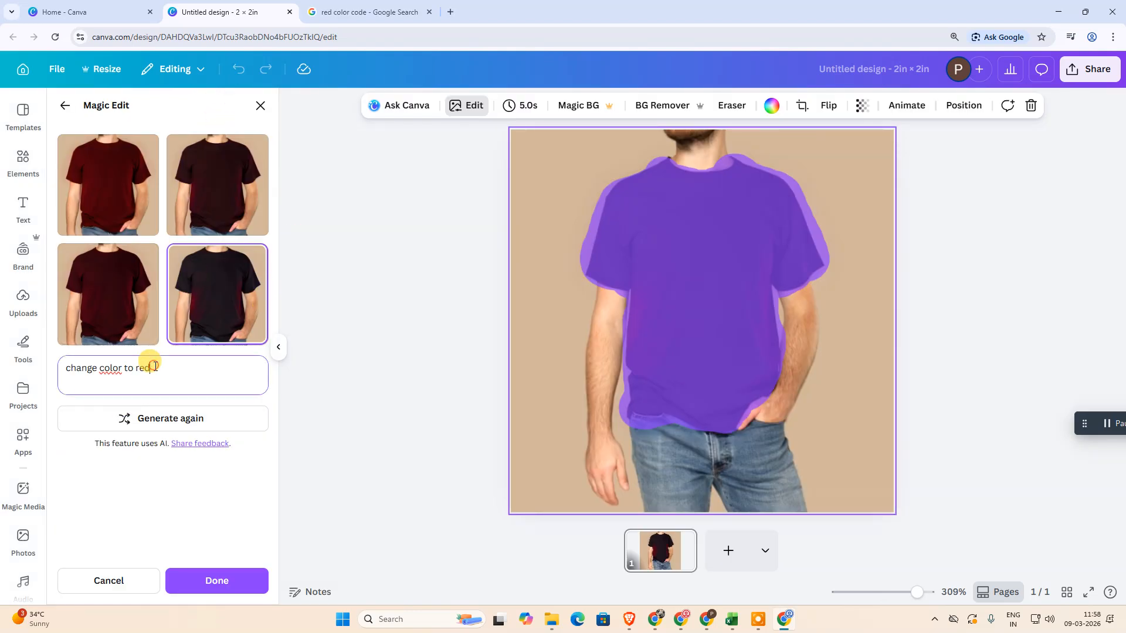
left_click_drag(182, 367, 158, 368)
left_click(69, 368)
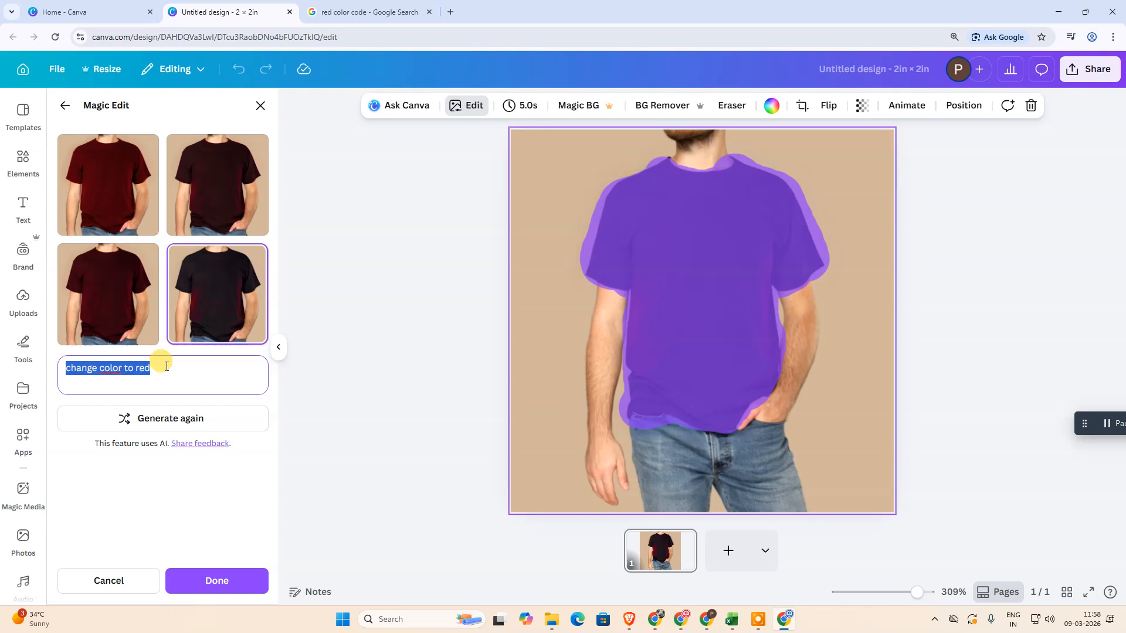
Choose the first generated variation, with the reddest T-shirt, apply it to the photo and leave the image editor.
left_click(120, 317)
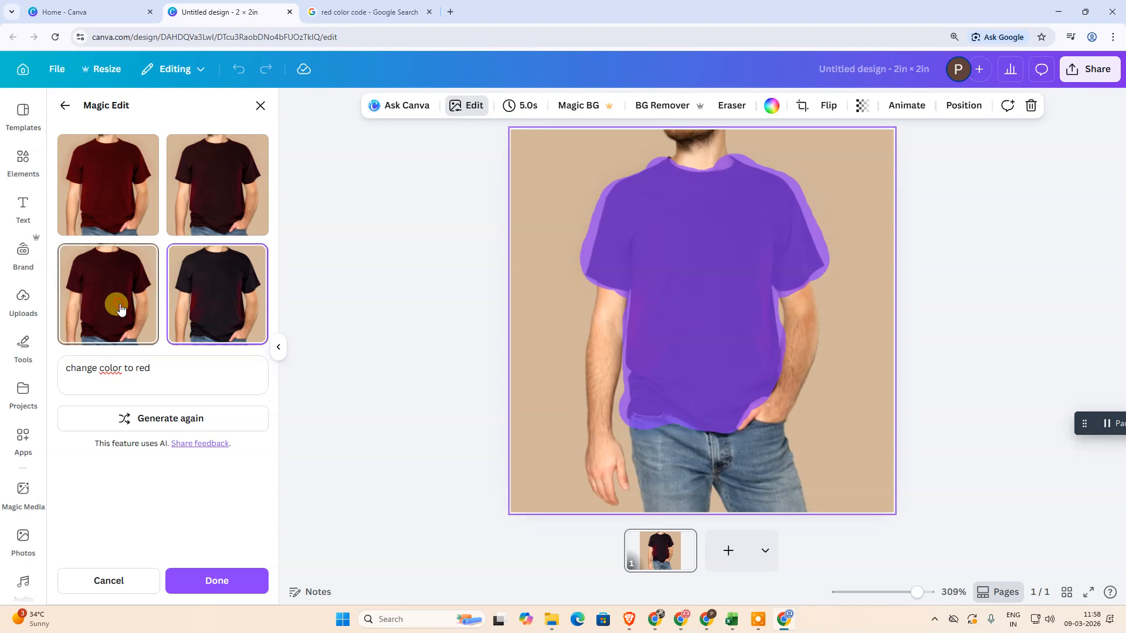
left_click(258, 184)
left_click(114, 157)
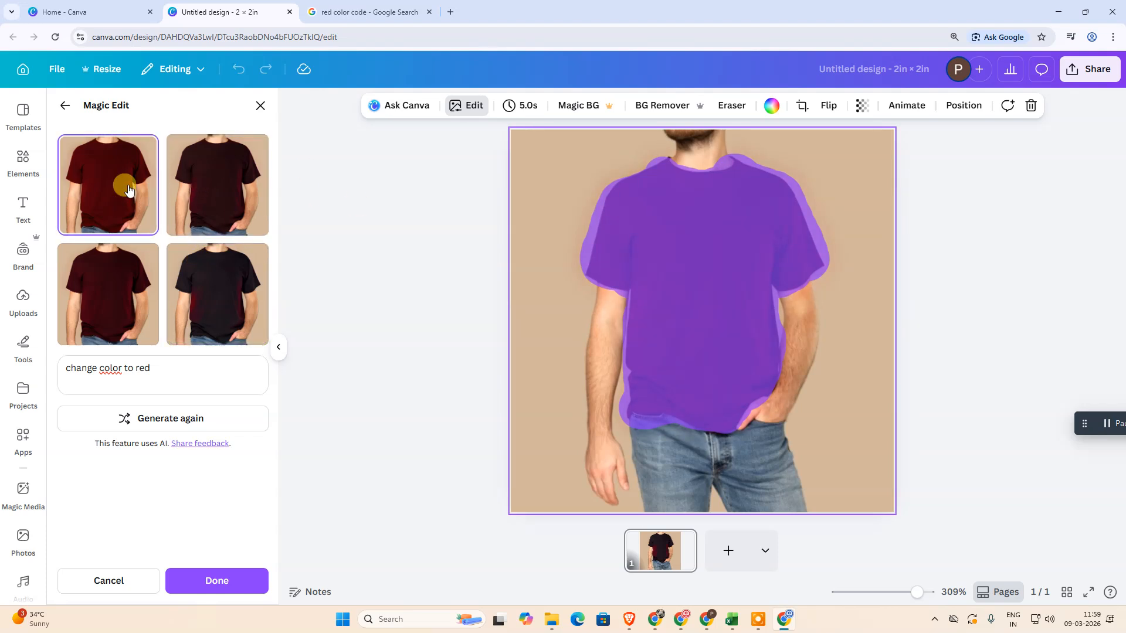
left_click(232, 581)
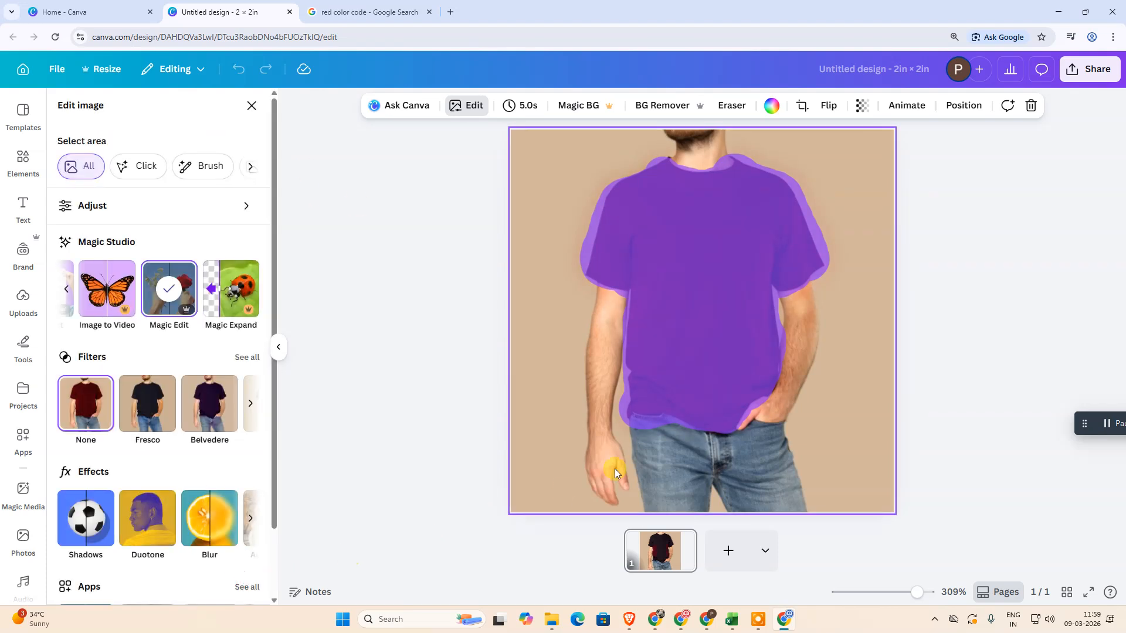
left_click(369, 226)
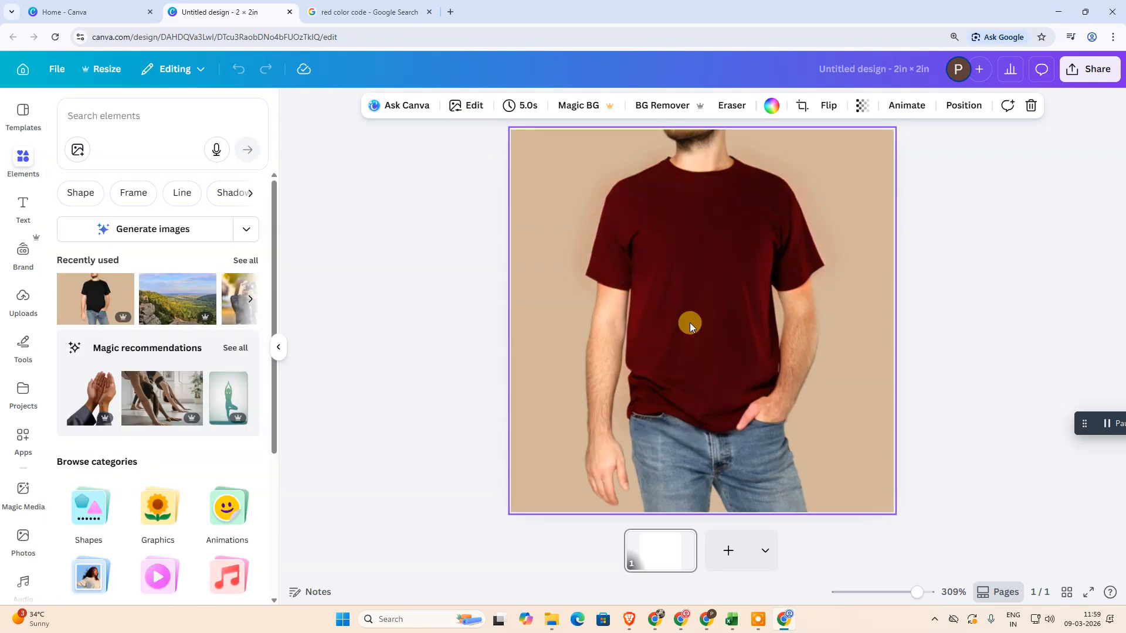
Reopen Magic Edit for the recolored photo and highlight the whole edit description "change color to red".
left_click(473, 108)
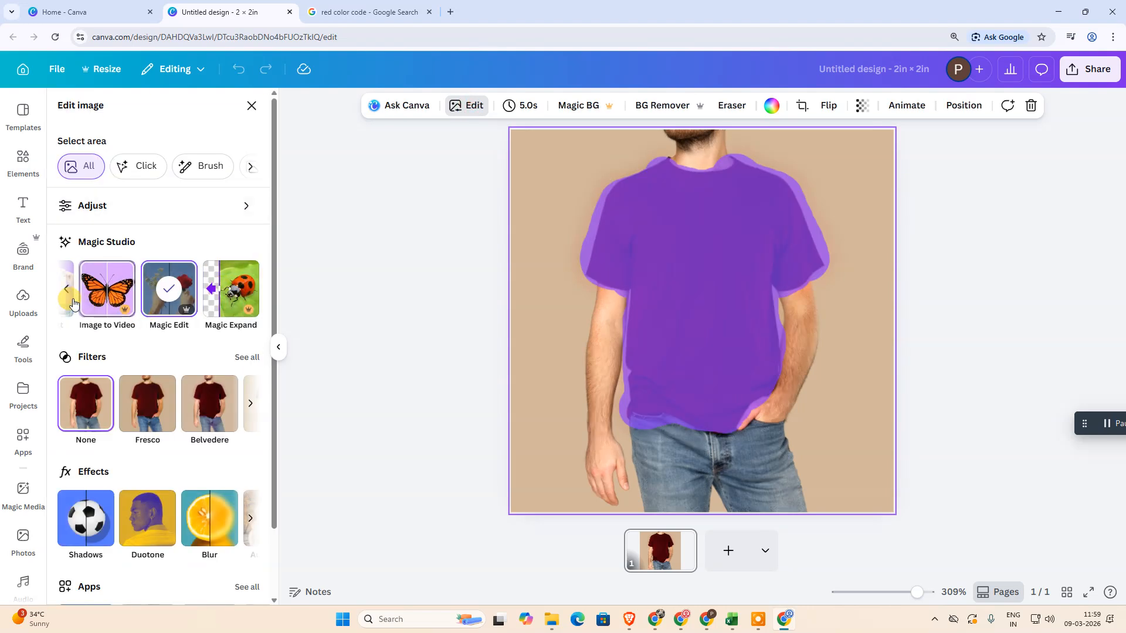
left_click(168, 290)
left_click(128, 297)
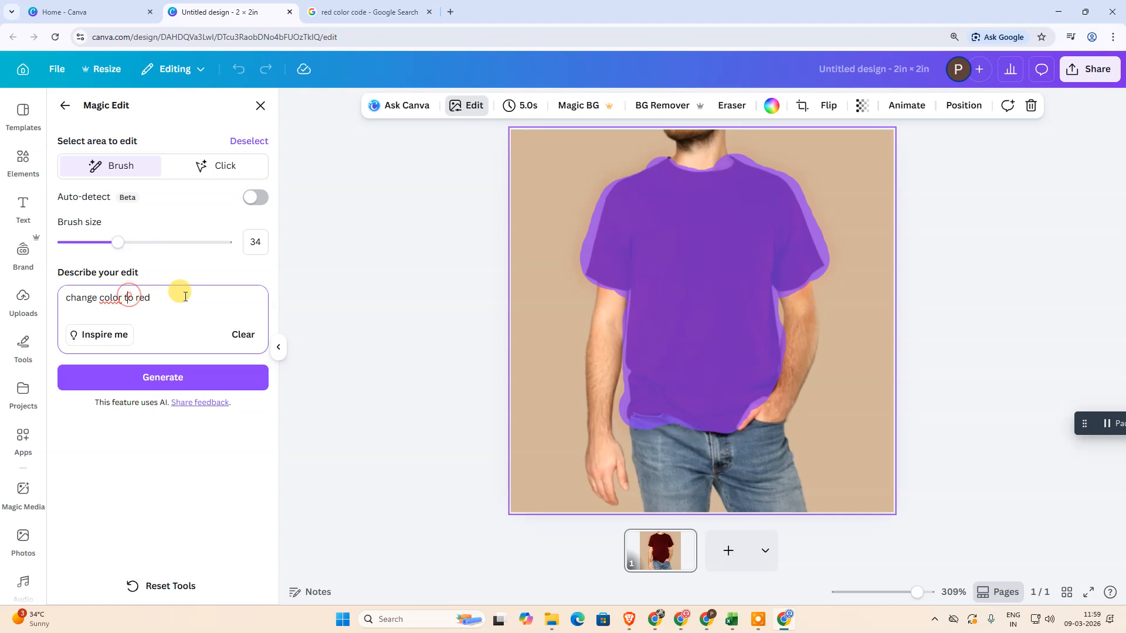
left_click_drag(186, 297, 39, 303)
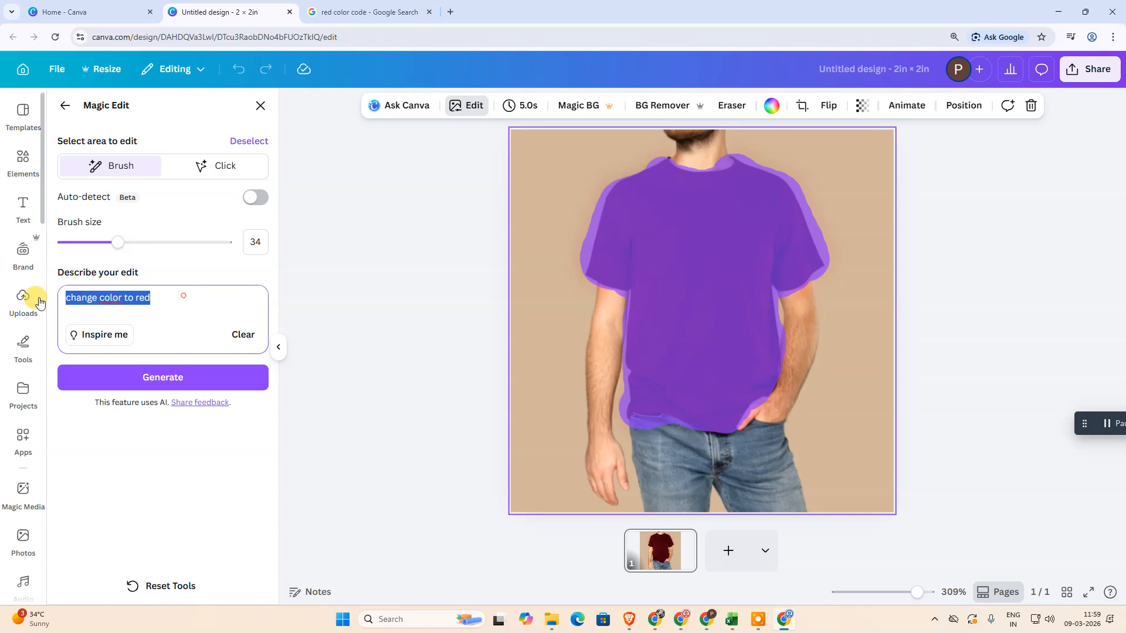
left_click(148, 296)
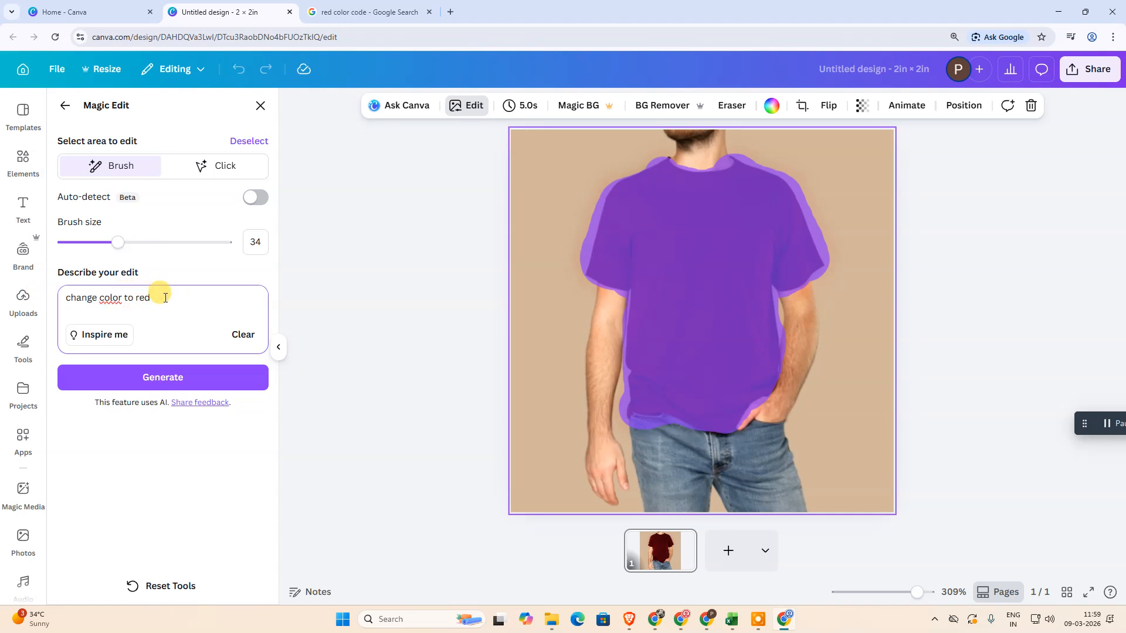
left_click_drag(165, 299, 98, 298)
left_click(157, 297)
left_click_drag(151, 297, 60, 297)
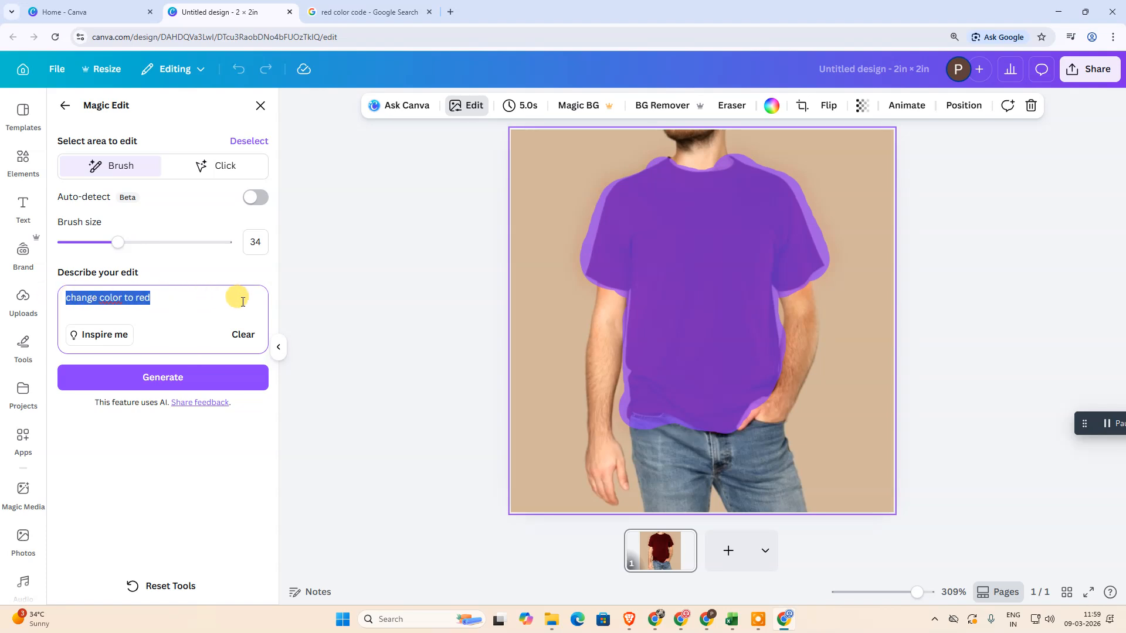
left_click(156, 296)
left_click_drag(154, 297, 62, 297)
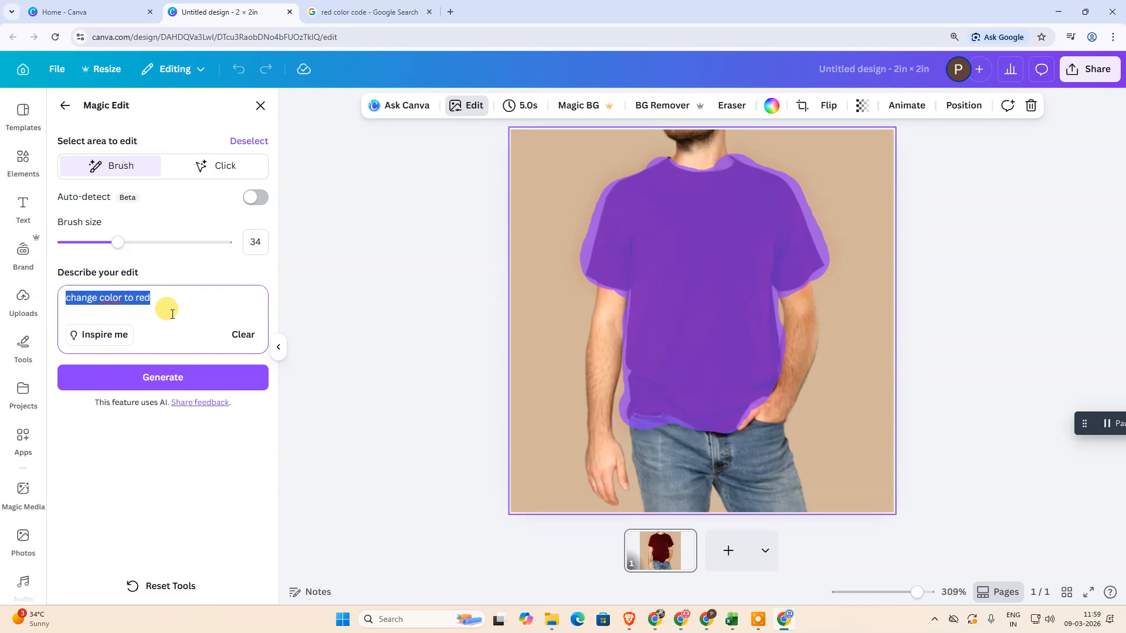